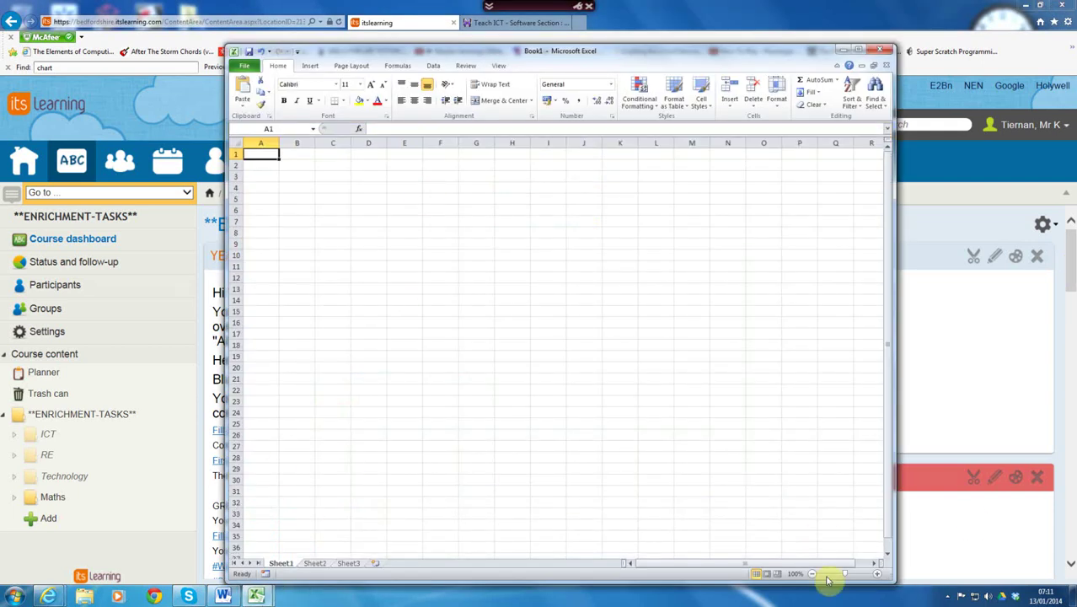
# Zoom the blank workbook in to 120% and minimise its window
pyautogui.click(879, 574)
pyautogui.click(878, 574)
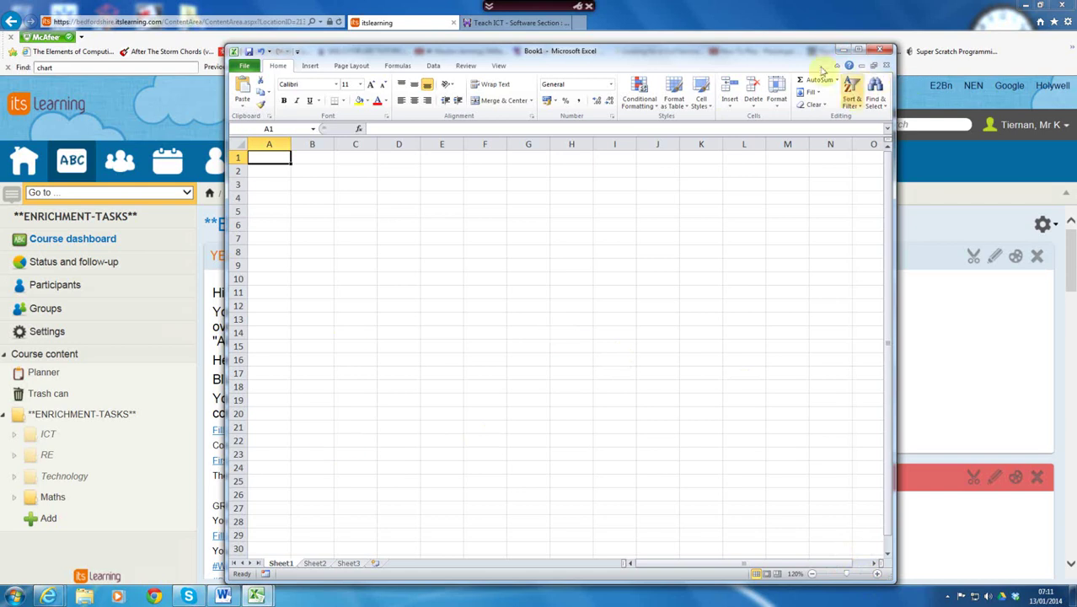
pyautogui.click(842, 52)
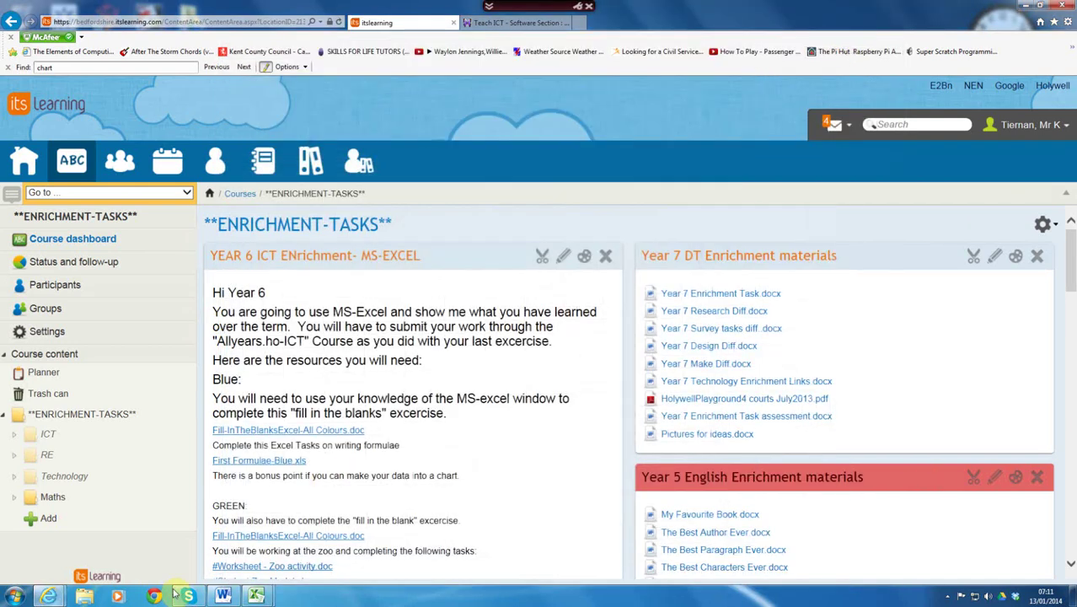
# Switch to Word, look over the Fill-InTheBlanksExcel-All Colours exercise, and close it
pyautogui.click(224, 597)
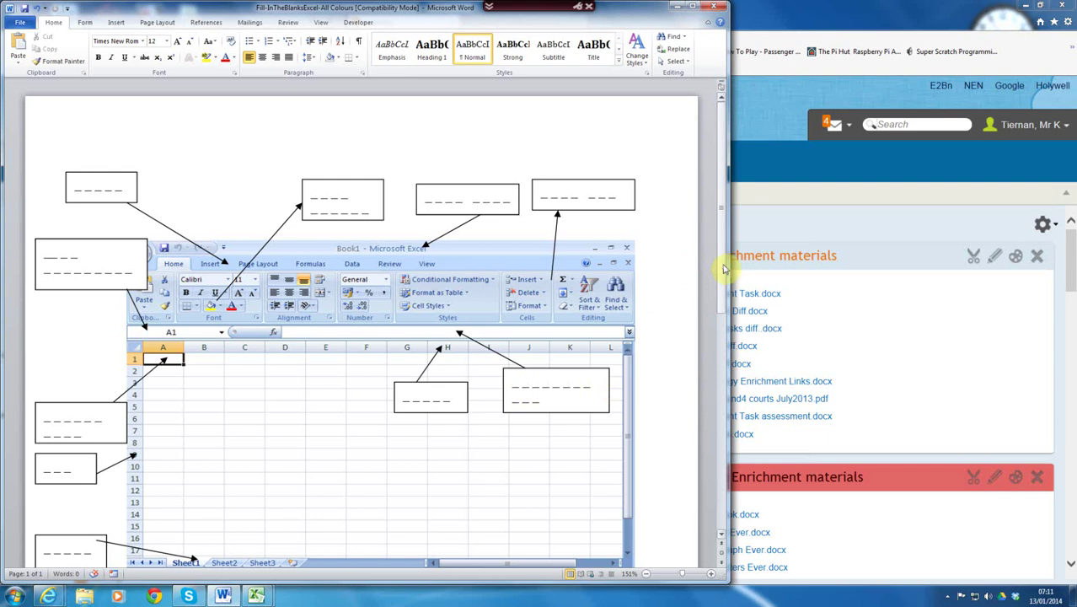
pyautogui.moveTo(722, 268); pyautogui.dragTo(723, 221)
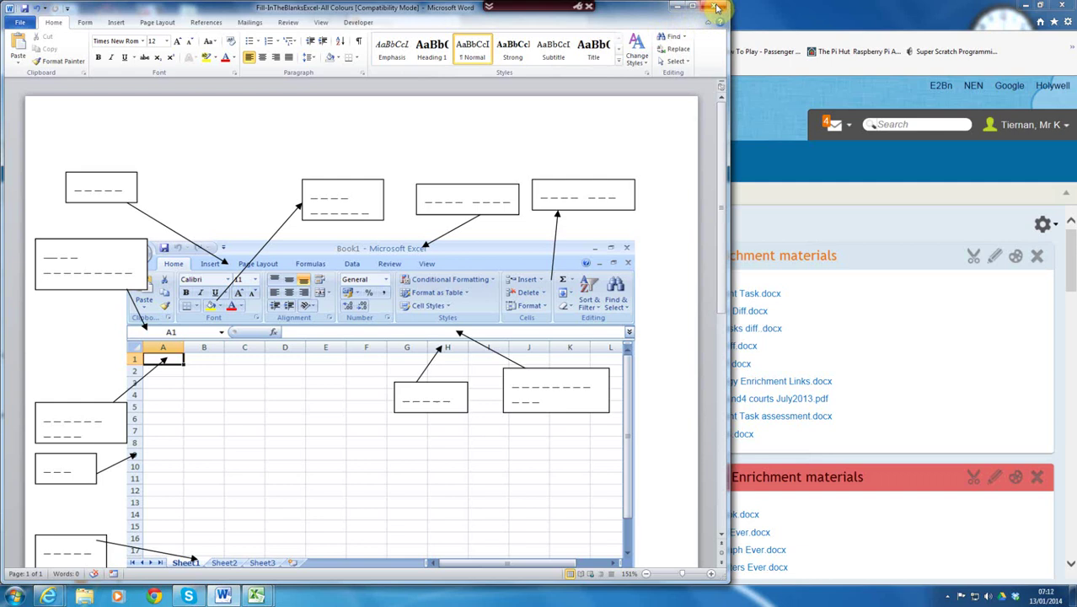
pyautogui.click(714, 7)
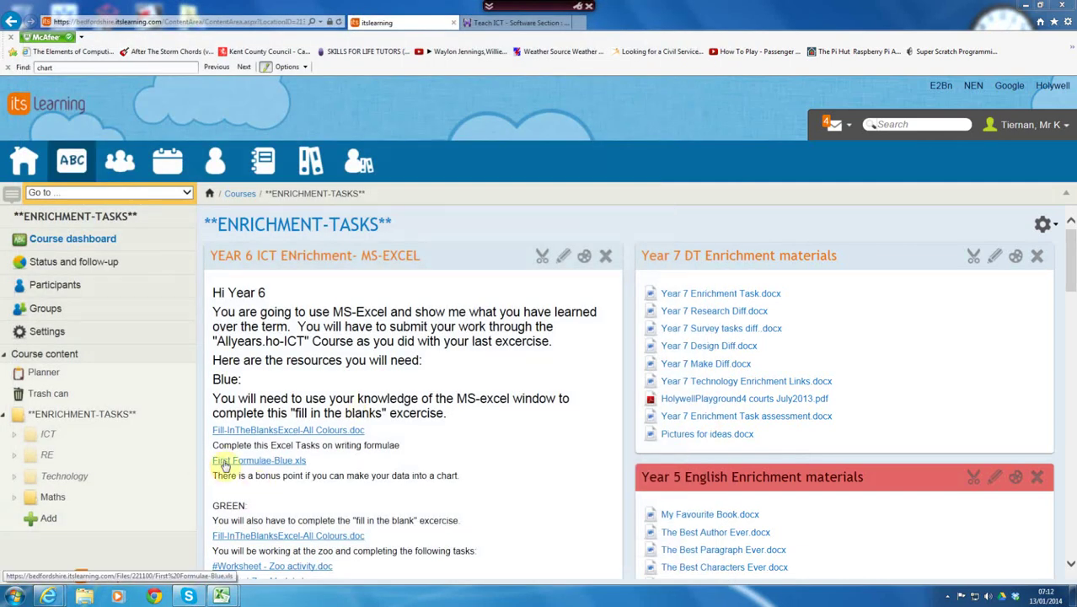
# Open the First Formulae-Blue.xls workbook and correct the name text box to read "Put your name here"
pyautogui.click(291, 464)
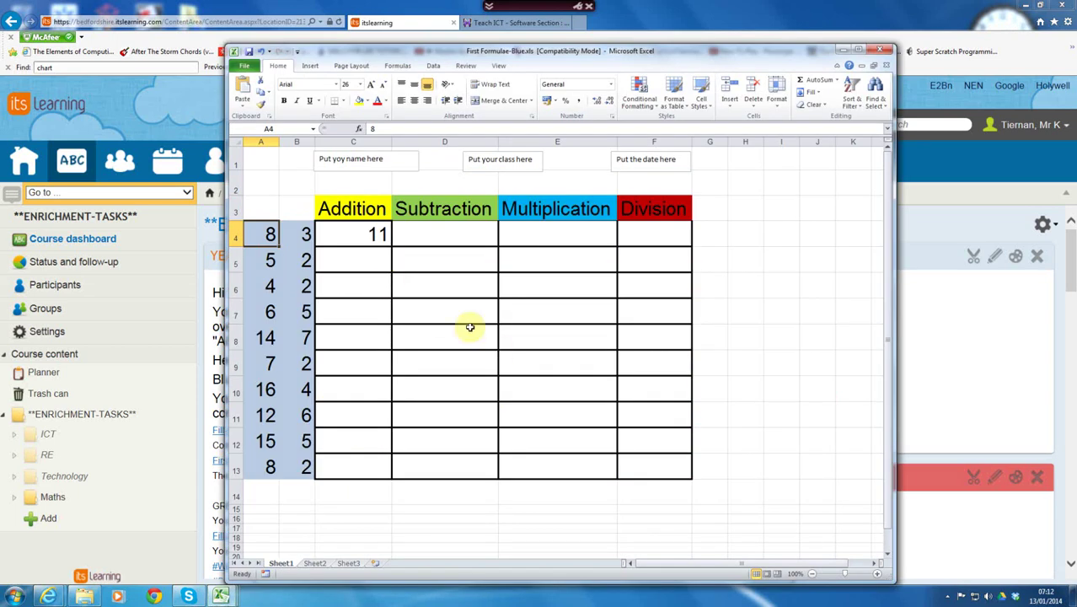
pyautogui.click(347, 158)
pyautogui.press('BackSpace')
pyautogui.write('ur name here')
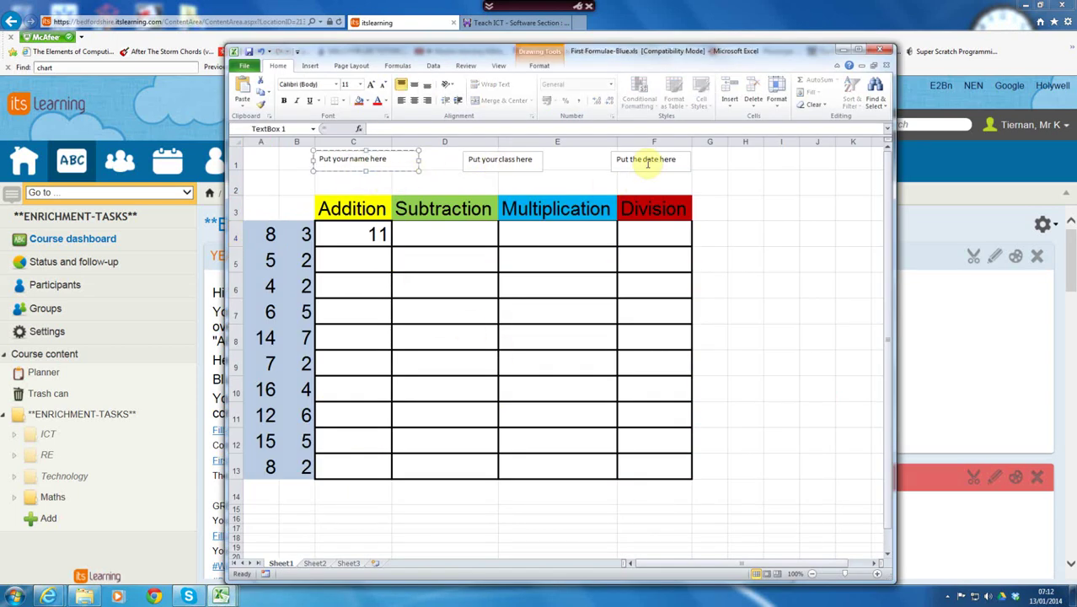
# Examine the example addition formula in C4, briefly showing formulas across the sheet, and close the First Formulae-Blue workbook
pyautogui.click(348, 236)
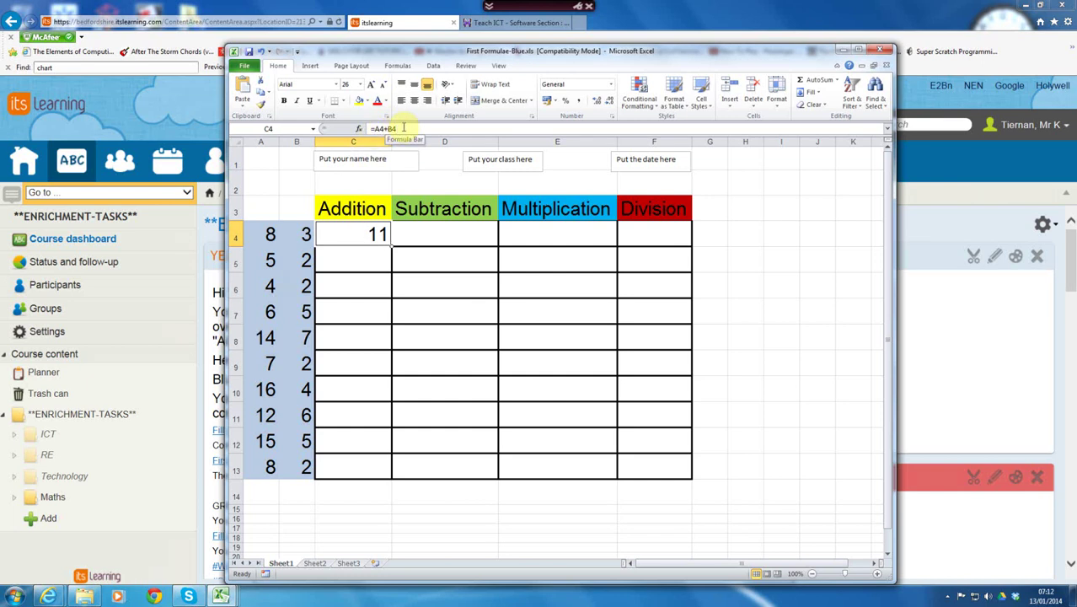
pyautogui.hotkey('ctrl', '`')
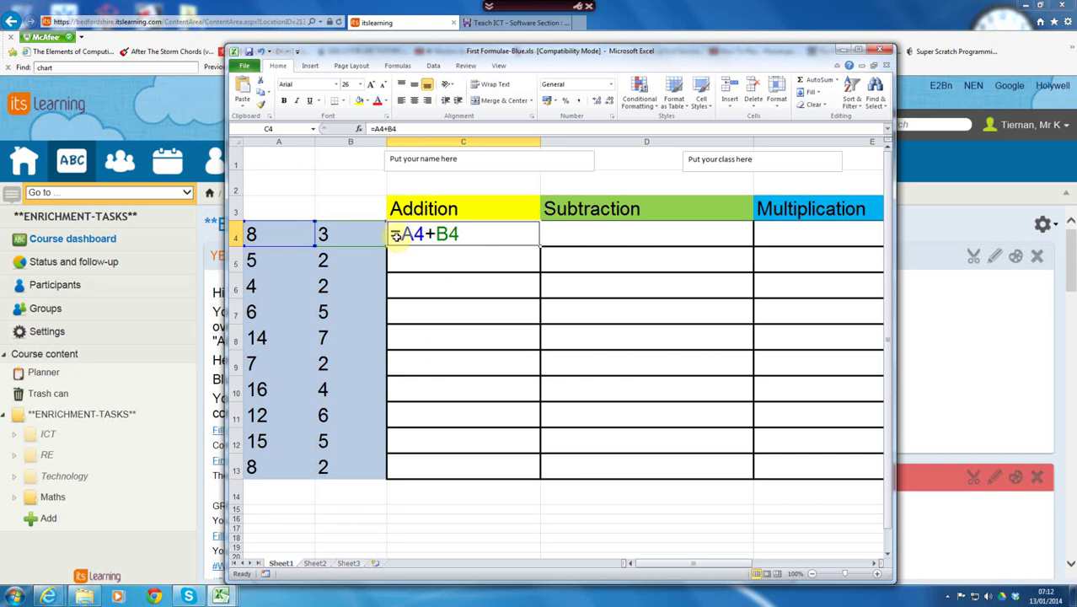
pyautogui.hotkey('ctrl', '`')
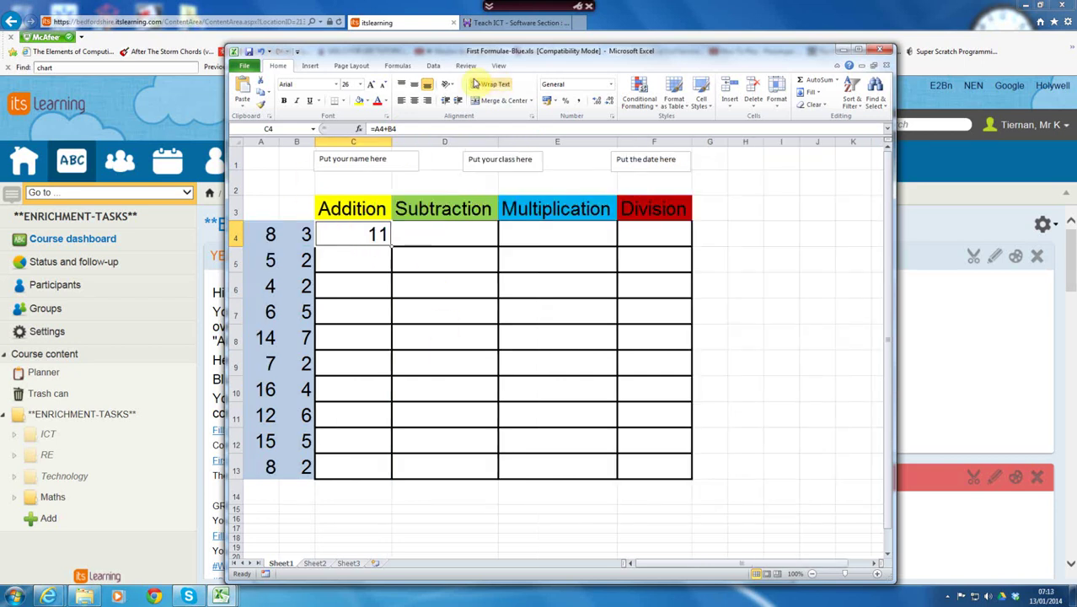
pyautogui.click(881, 52)
pyautogui.click(536, 312)
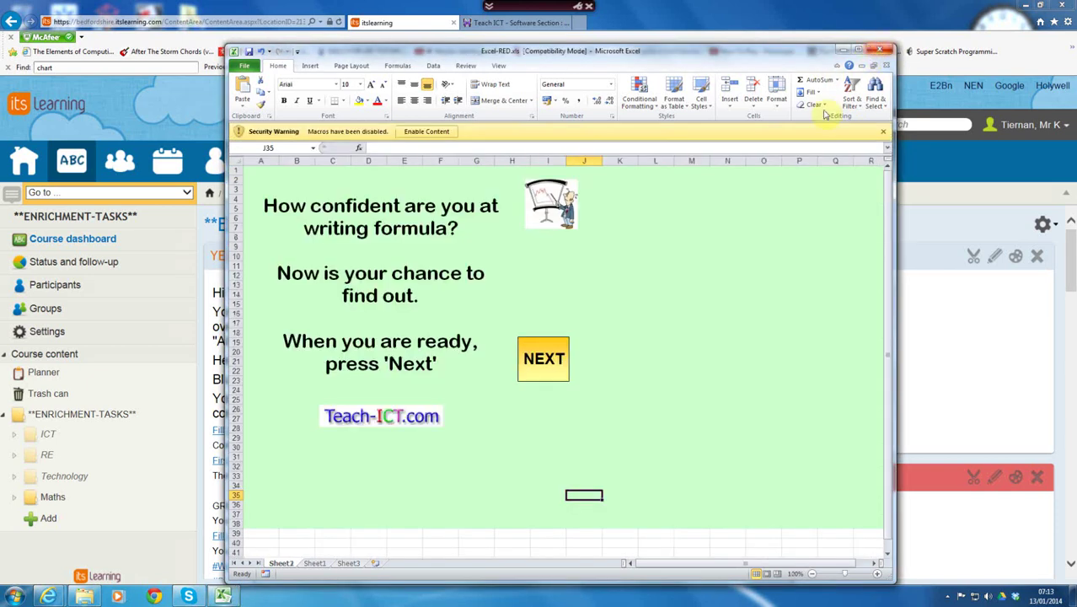
# Capture the first animal cost table of the Zoo activity worksheet in Word with Snipping Tool
pyautogui.click(843, 50)
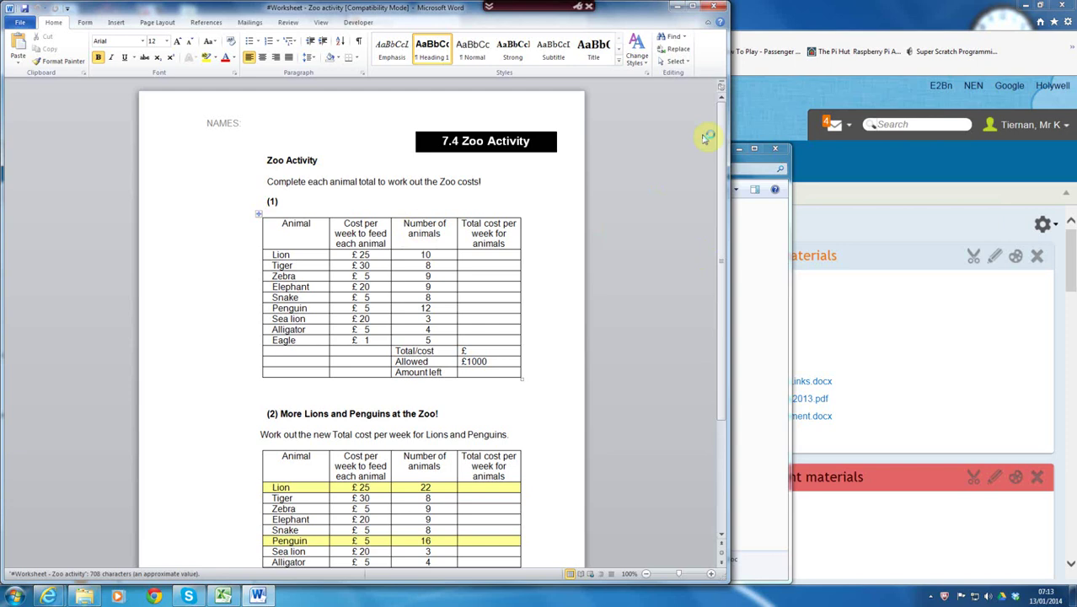
pyautogui.scroll(-3, 725, 143)
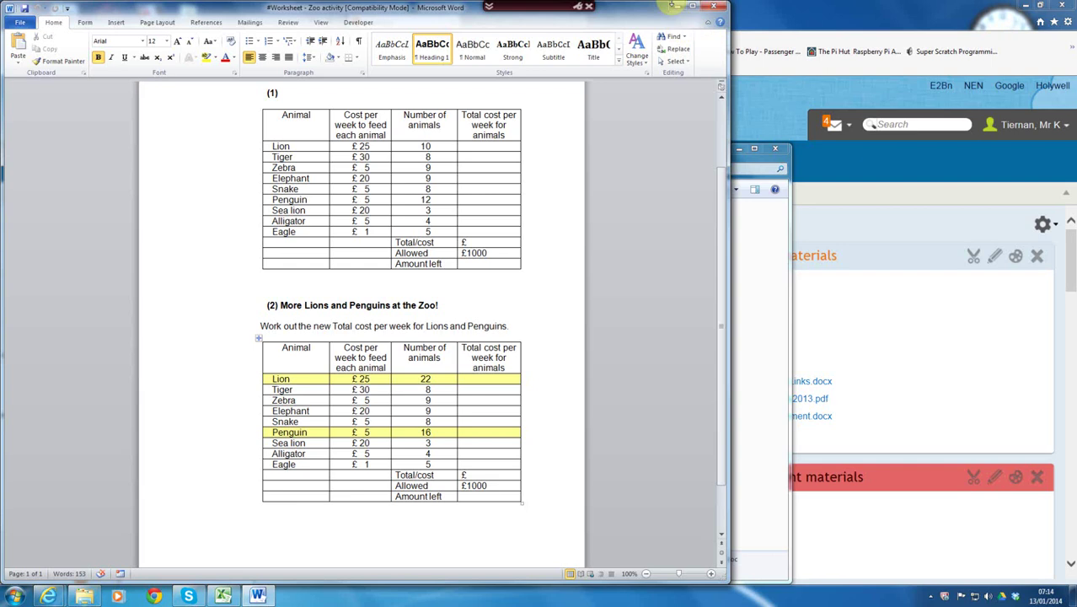
pyautogui.click(16, 597)
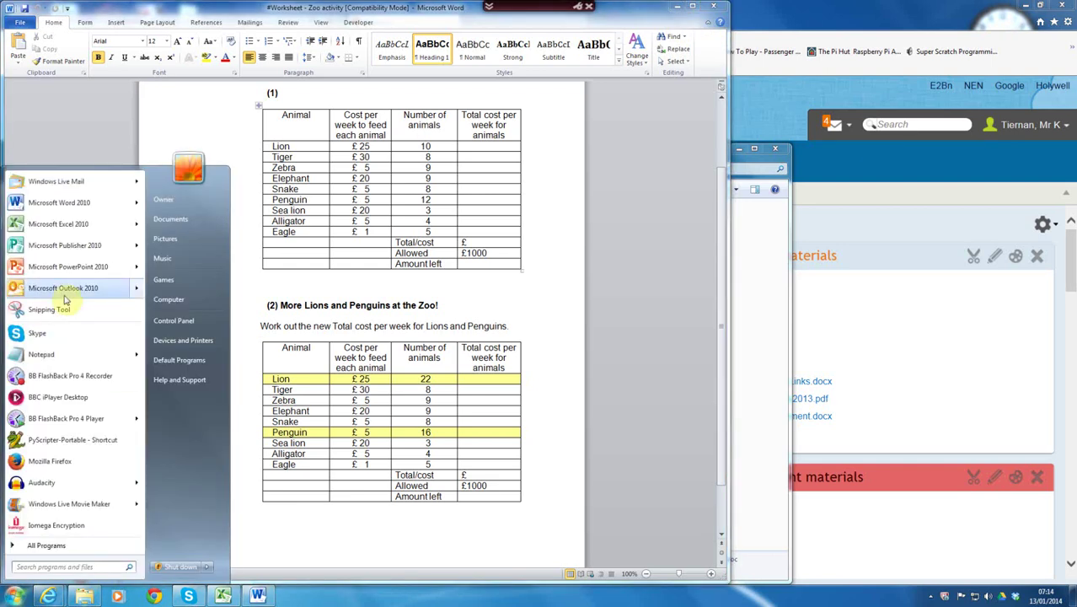
pyautogui.click(42, 310)
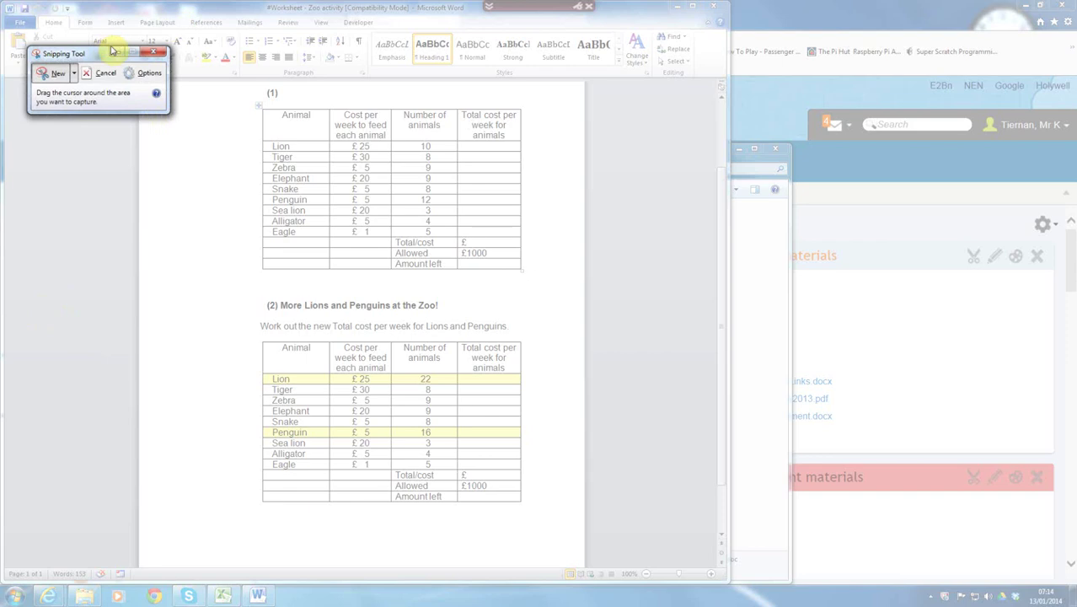
pyautogui.moveTo(248, 93); pyautogui.dragTo(540, 287)
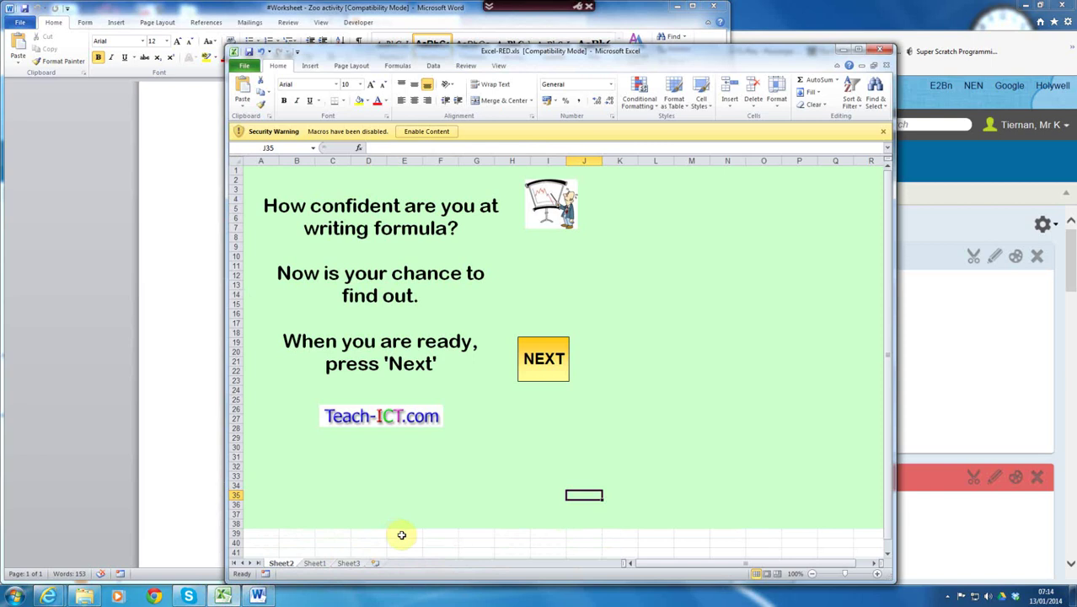
# Paste the captured table into the blank Excel workbook Book2 and move the picture up to start around column K, row 1
pyautogui.click(445, 532)
pyautogui.rightClick(440, 243)
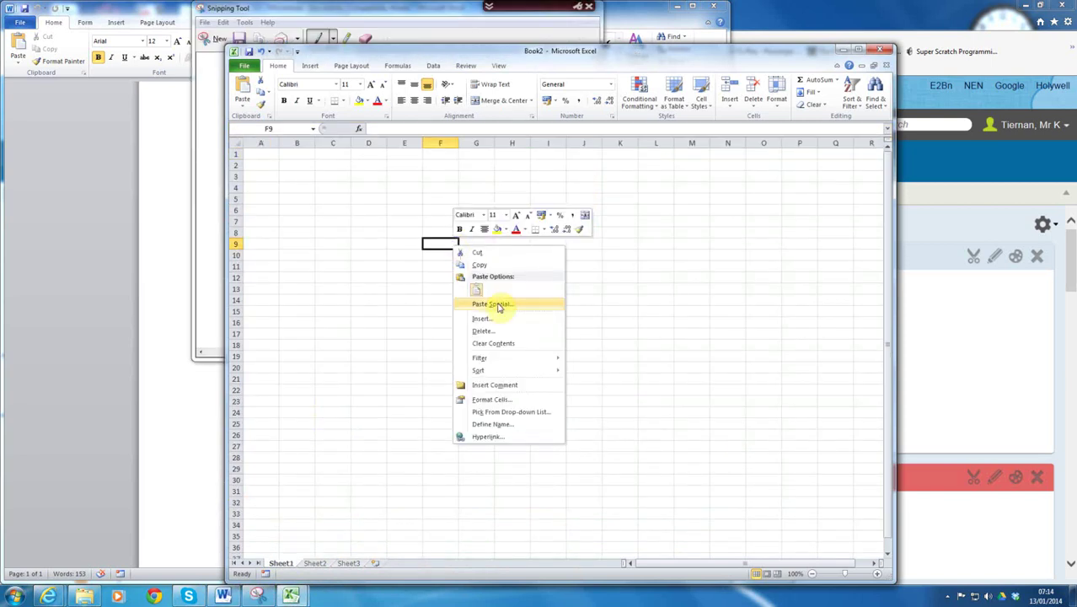
pyautogui.click(475, 289)
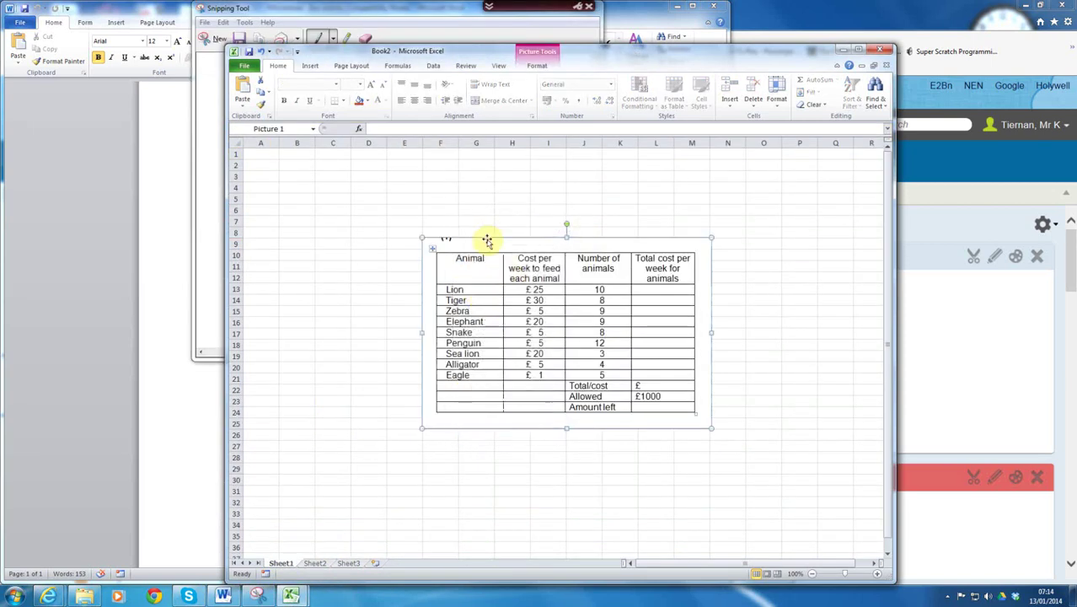
pyautogui.moveTo(486, 240); pyautogui.dragTo(667, 154)
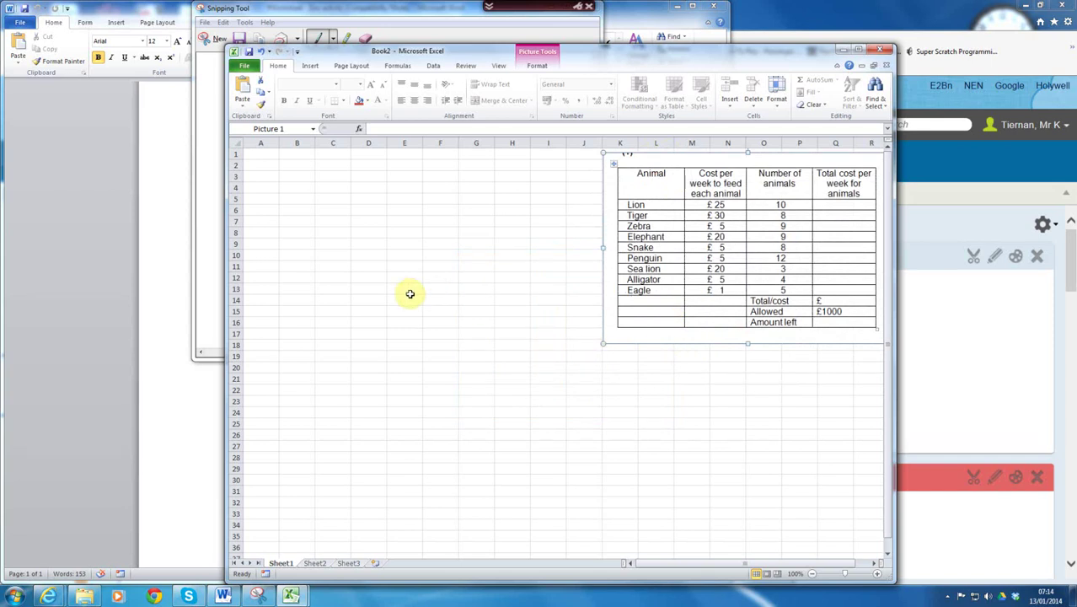
# Take a new snip covering part of the pasted table and the empty cells below it with Snipping Tool
pyautogui.click(258, 596)
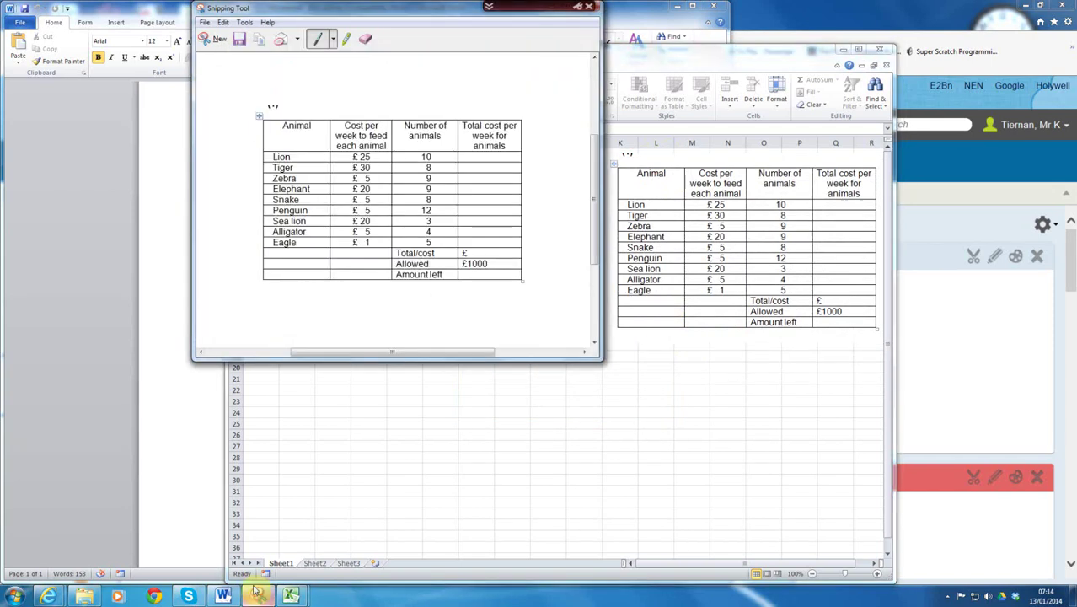
pyautogui.click(212, 39)
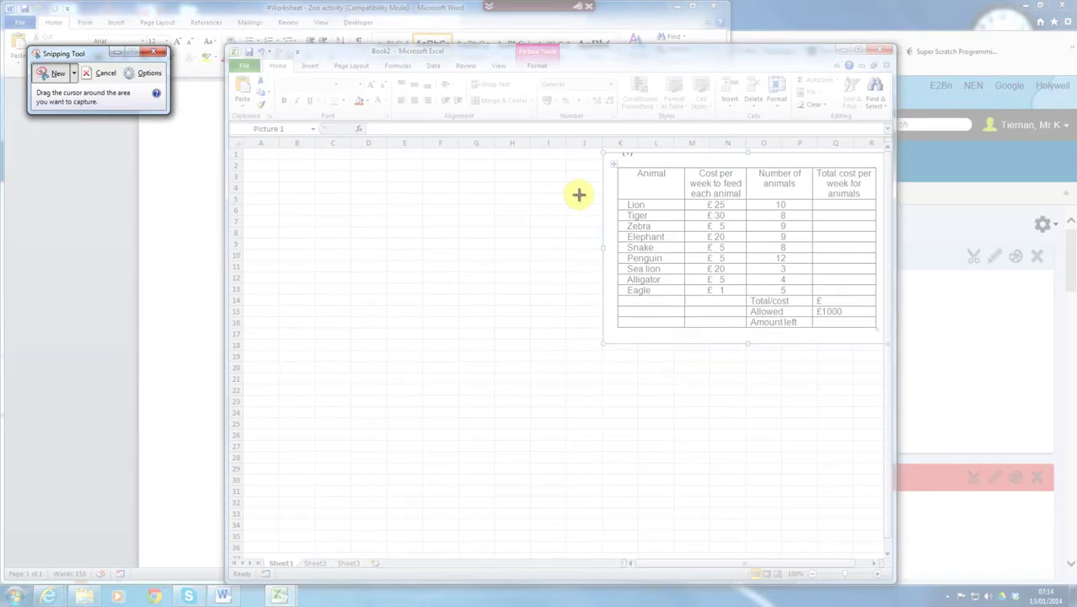
pyautogui.moveTo(579, 195); pyautogui.dragTo(775, 416)
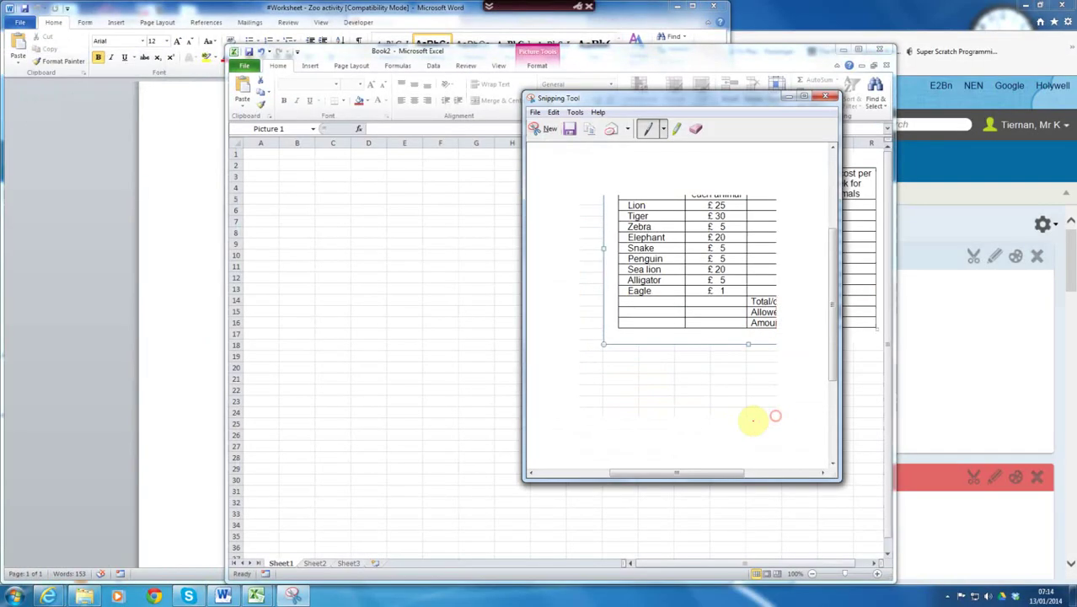
# Paste the new snip into Book2, place it below the first table picture, and close the workbook
pyautogui.click(317, 322)
pyautogui.rightClick(337, 383)
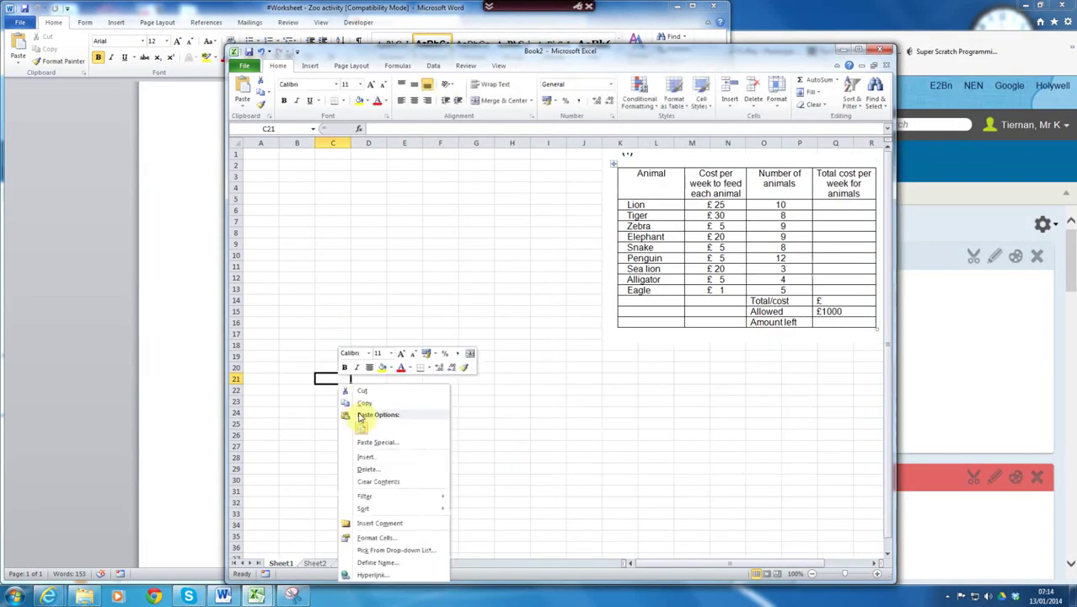
pyautogui.click(362, 427)
pyautogui.moveTo(428, 414); pyautogui.dragTo(686, 404)
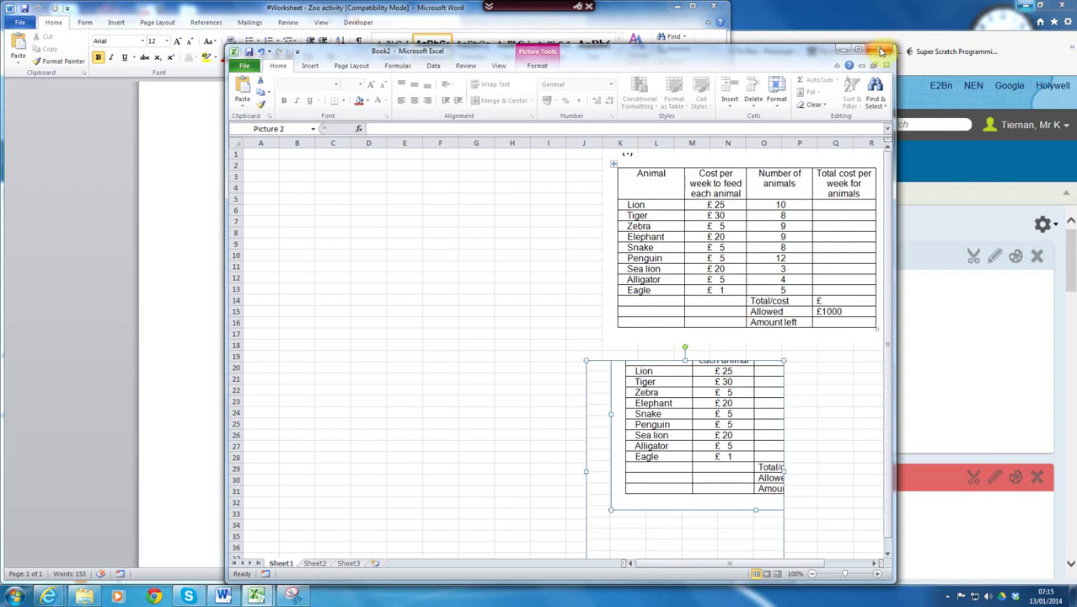
pyautogui.click(881, 51)
# Open the #Student Zoo Model workbook from the Zoo-Model folder and examine the cells of the total cost column
pyautogui.click(85, 595)
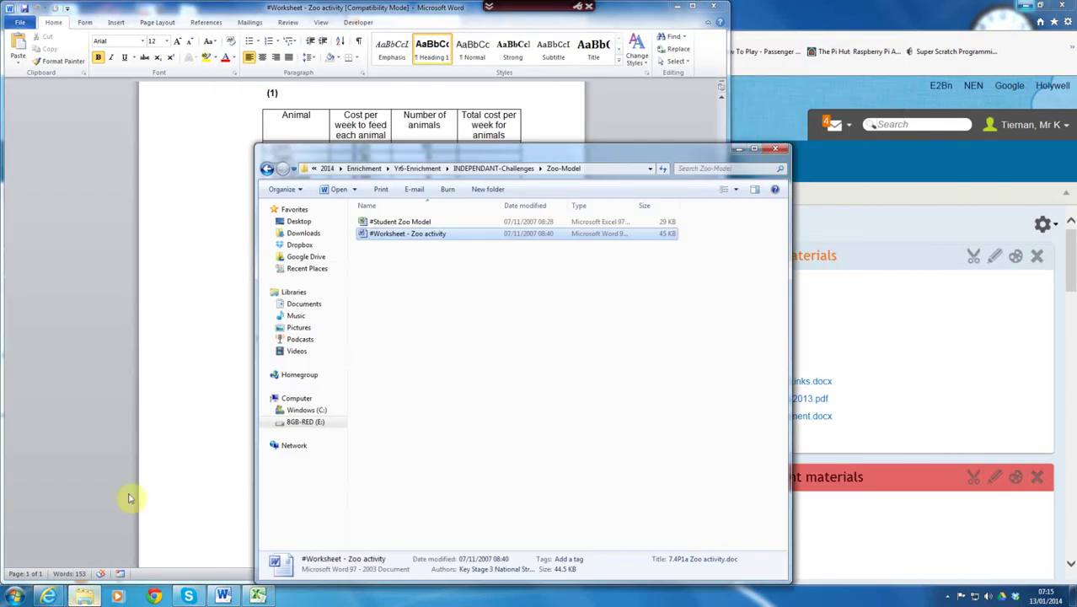
pyautogui.doubleClick(390, 220)
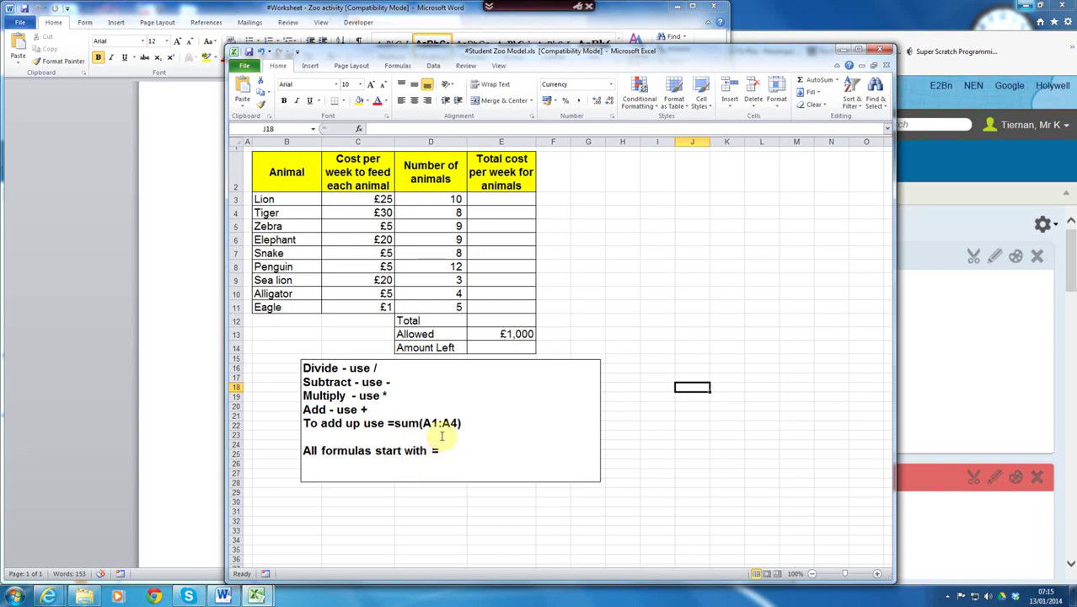
pyautogui.click(502, 212)
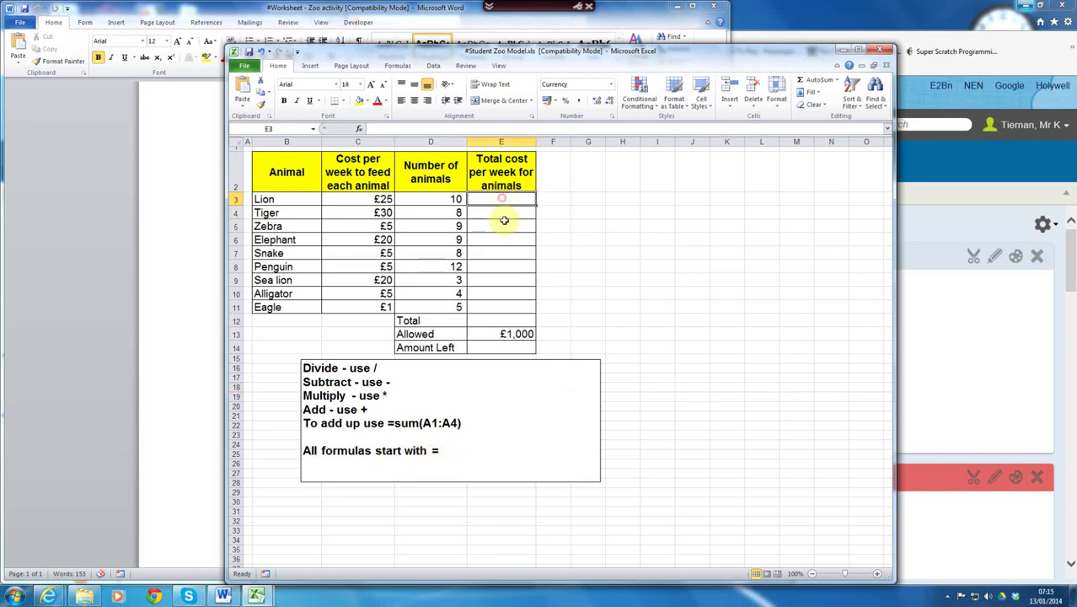
pyautogui.click(502, 226)
pyautogui.click(505, 239)
pyautogui.click(507, 253)
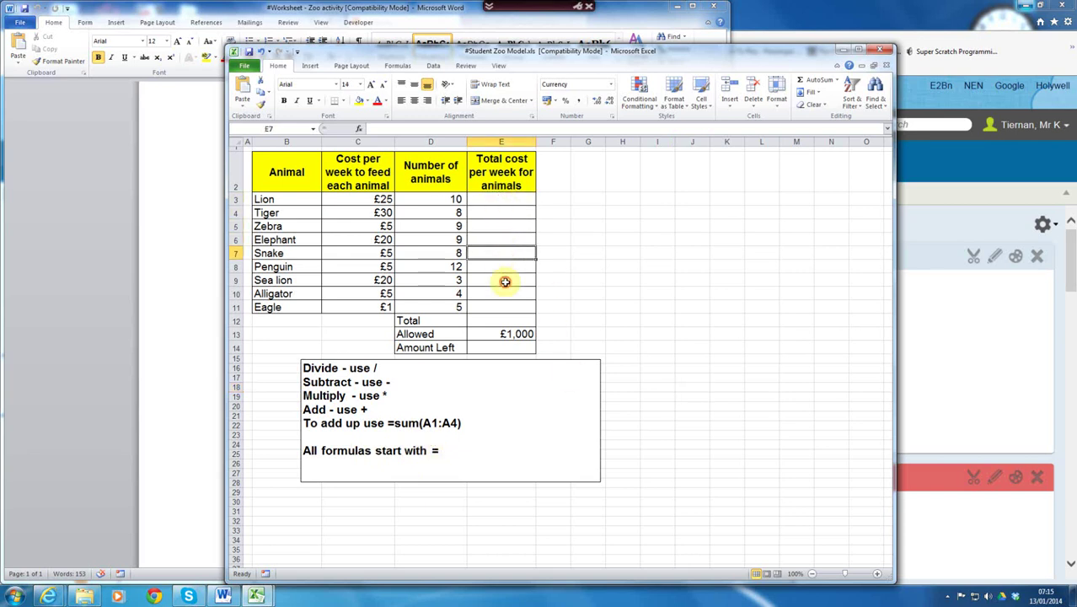
pyautogui.click(505, 282)
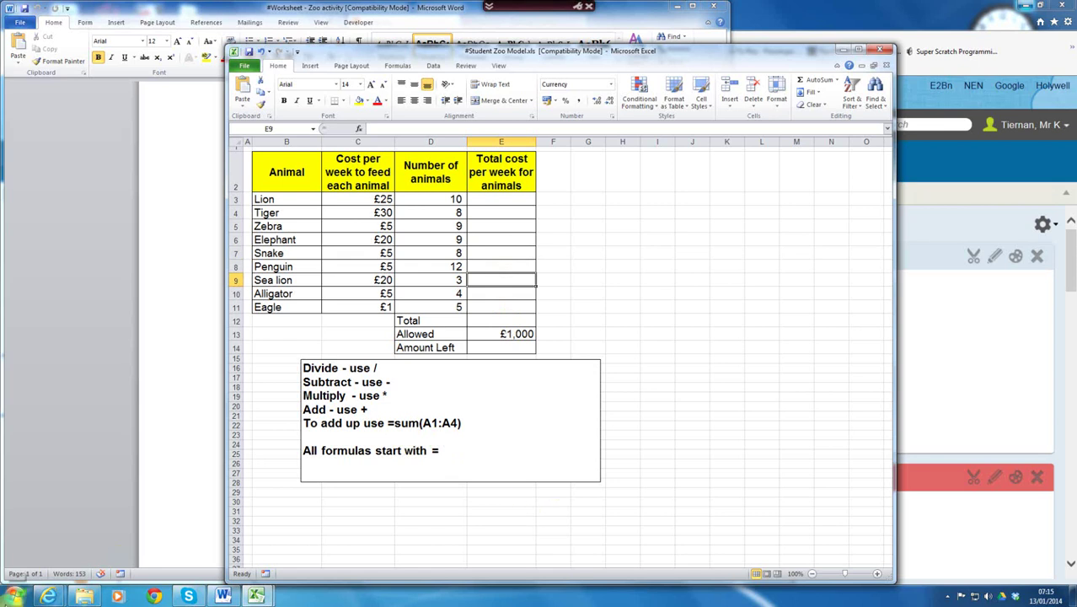
# Capture the animal cost table of the #Student Zoo Model sheet, down to the Amount Left row, with Snipping Tool
pyautogui.click(15, 595)
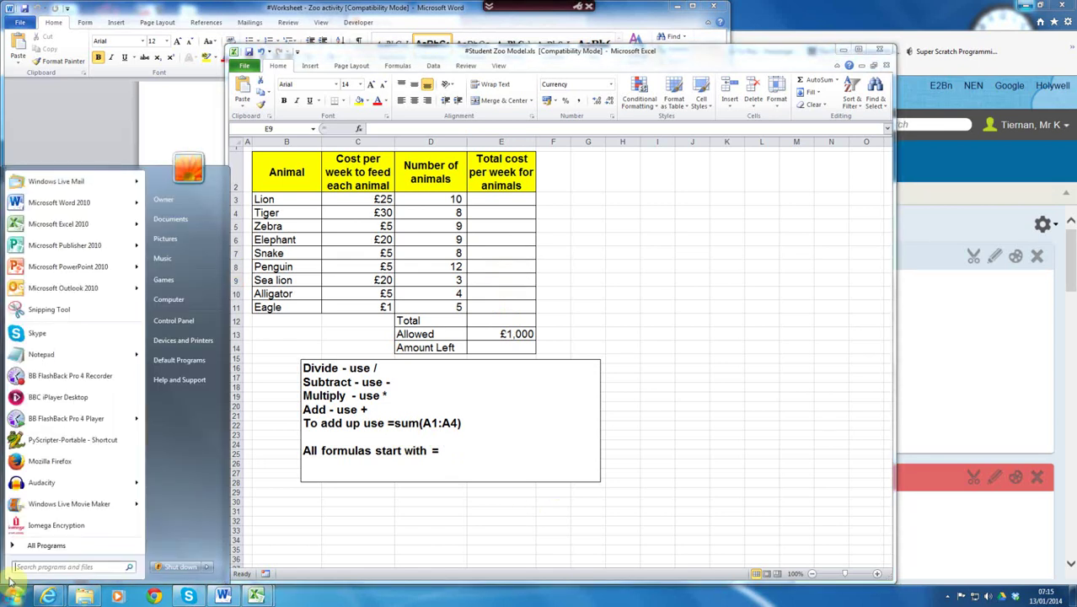
pyautogui.click(32, 311)
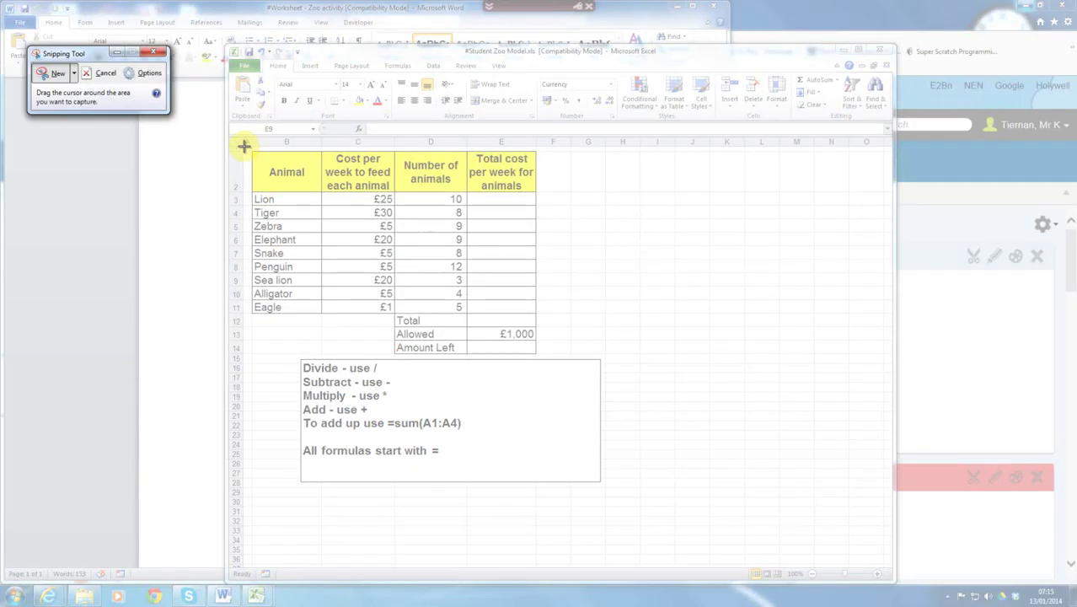
pyautogui.moveTo(243, 146); pyautogui.dragTo(543, 357)
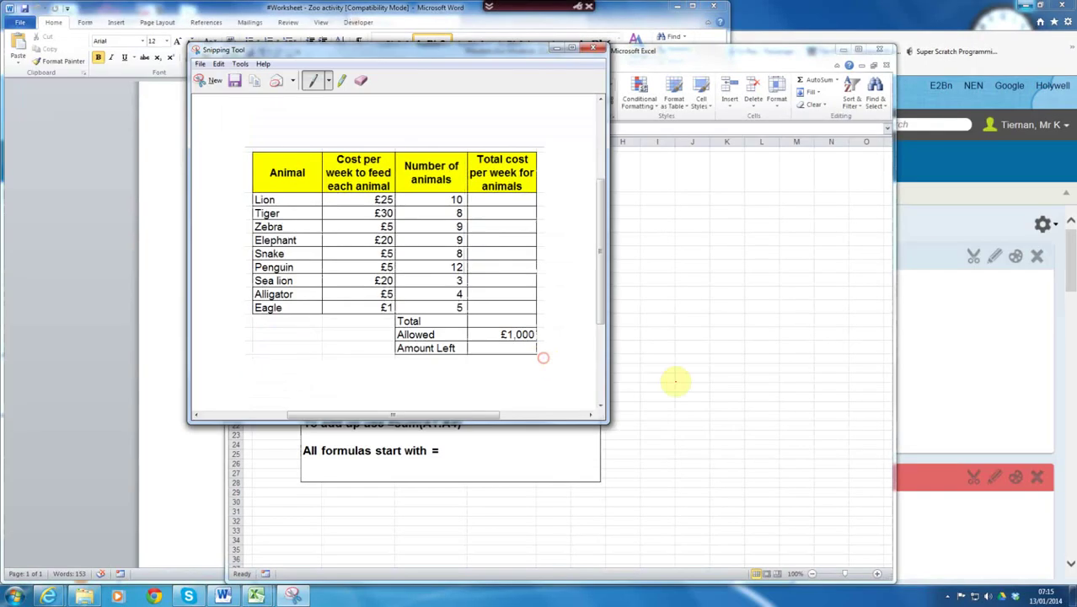
# Try placing the captured table picture beside the original table in the sheet, and delete the pasted picture
pyautogui.click(675, 380)
pyautogui.rightClick(733, 387)
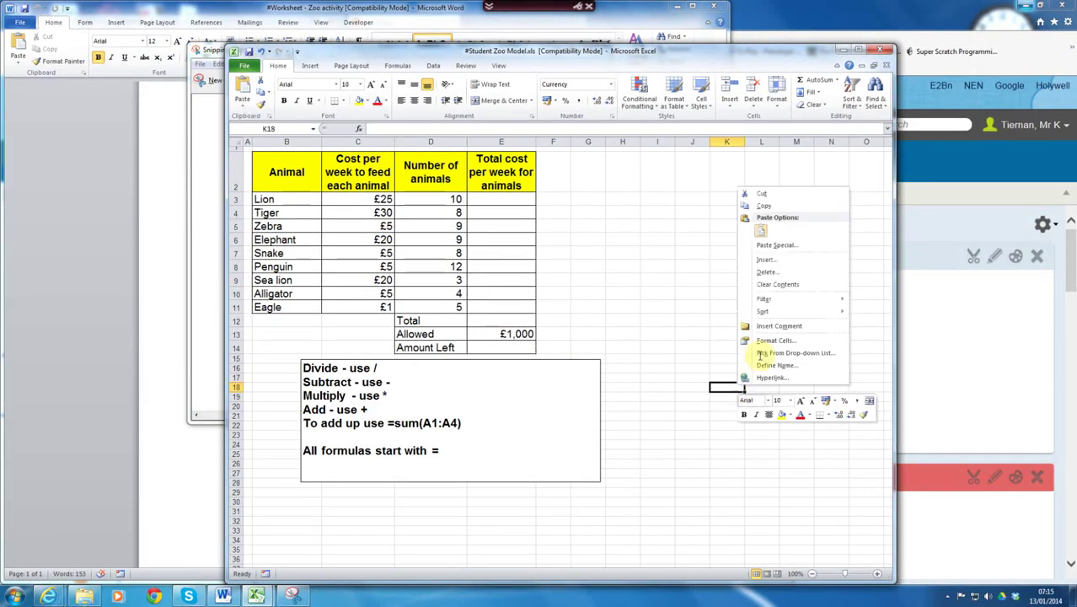
pyautogui.click(761, 234)
pyautogui.moveTo(768, 396); pyautogui.dragTo(641, 181)
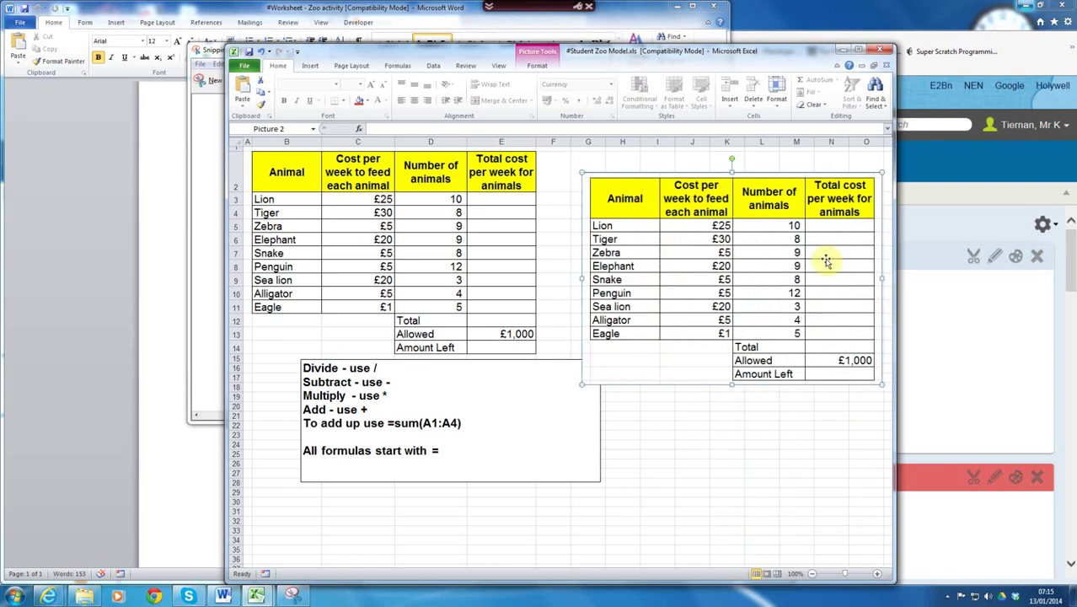
pyautogui.press('Delete')
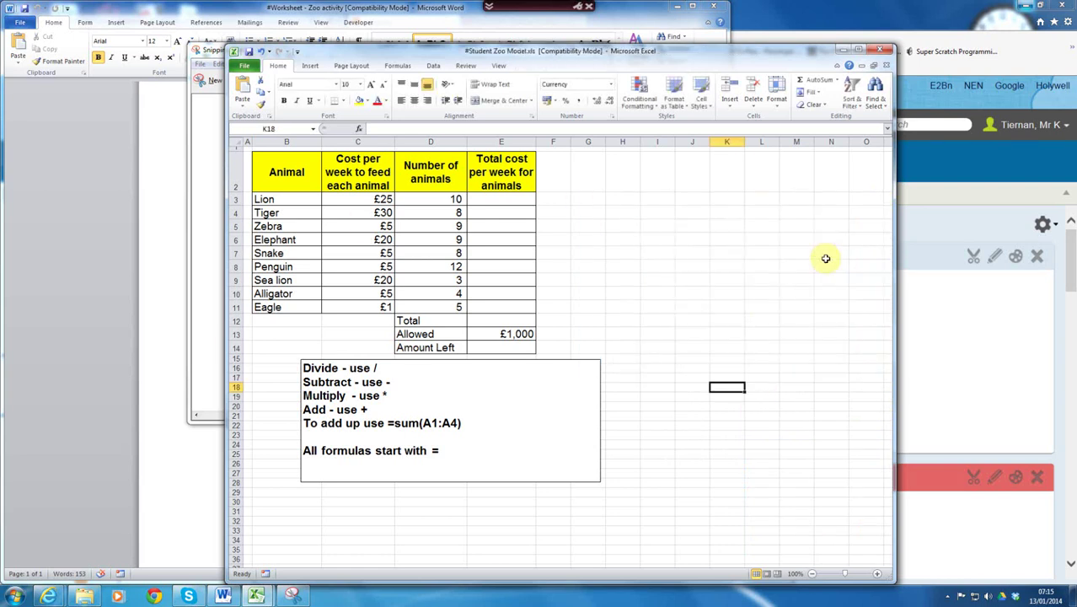
# Close #Student Zoo Model without saving, minimise the Excel-RED workbook, and close the Snipping Tool, Zoo-Model folder and Word windows
pyautogui.click(884, 52)
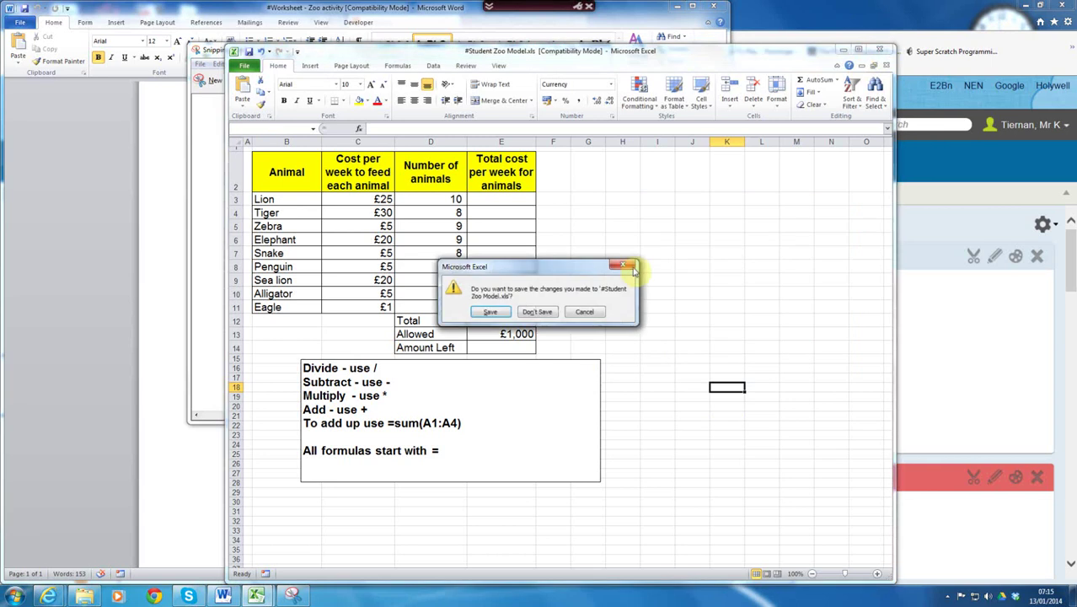
pyautogui.click(536, 312)
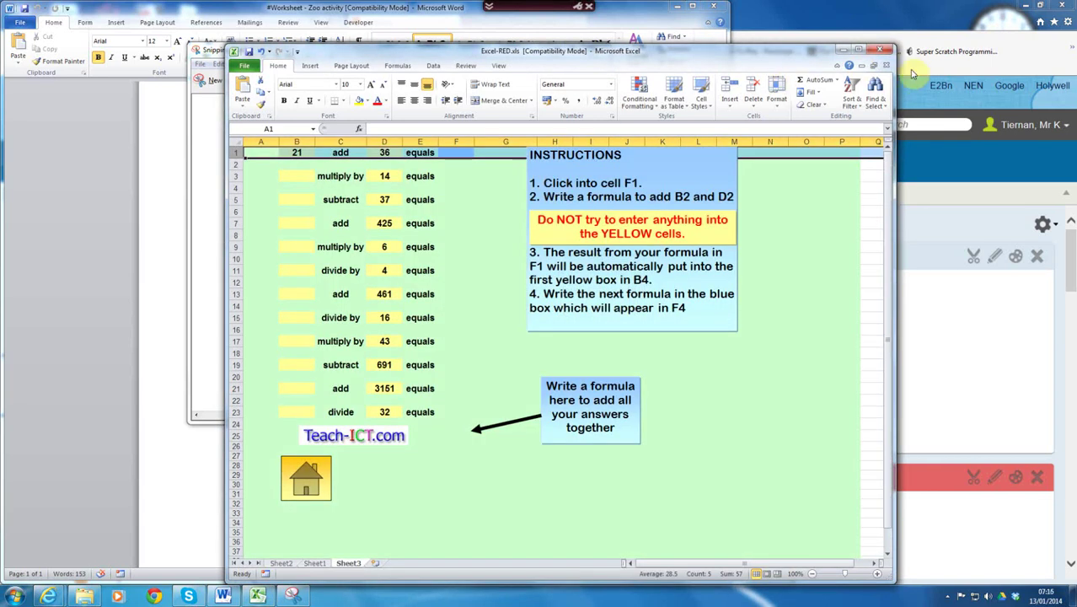
pyautogui.click(842, 53)
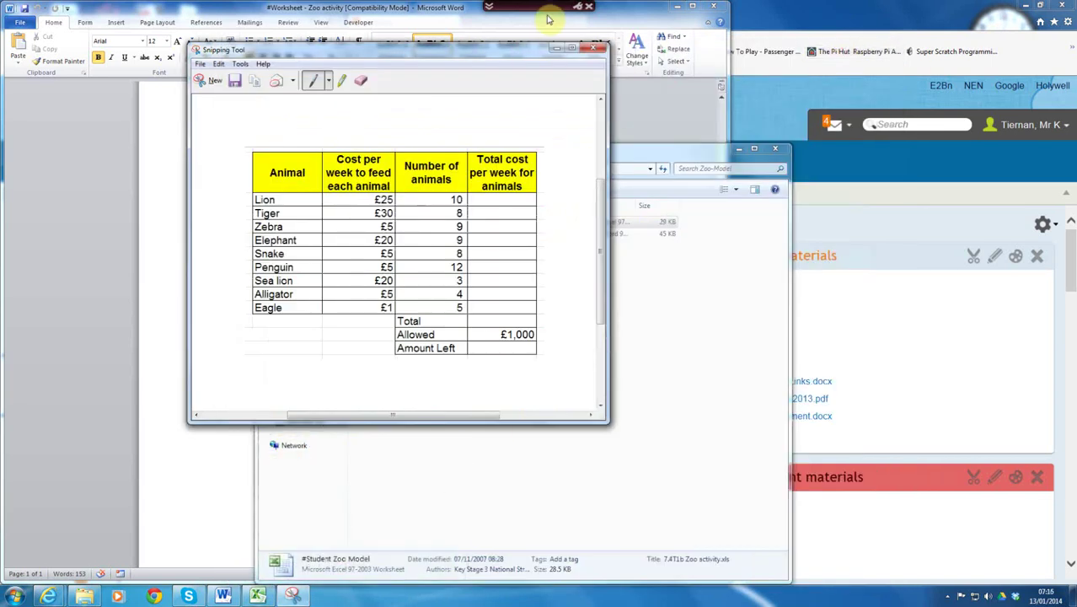
pyautogui.click(600, 49)
pyautogui.click(786, 149)
pyautogui.click(713, 6)
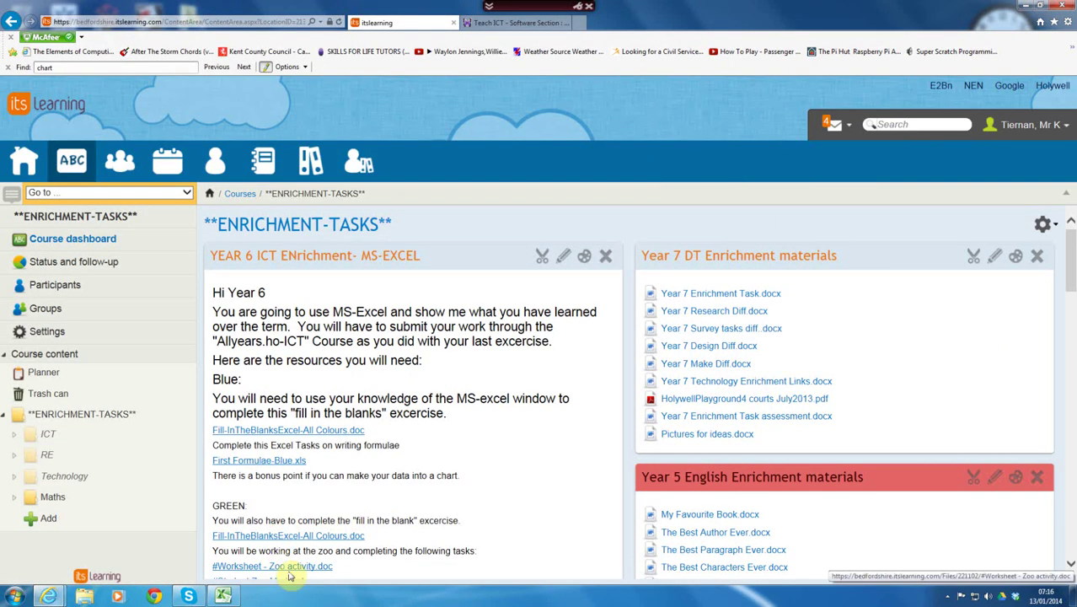
# Open School Fete.pdf from the Yr6-Enrichment folder, read both of its pages, and minimise the PDF and folder windows
pyautogui.moveTo(1072, 296); pyautogui.dragTo(1072, 324)
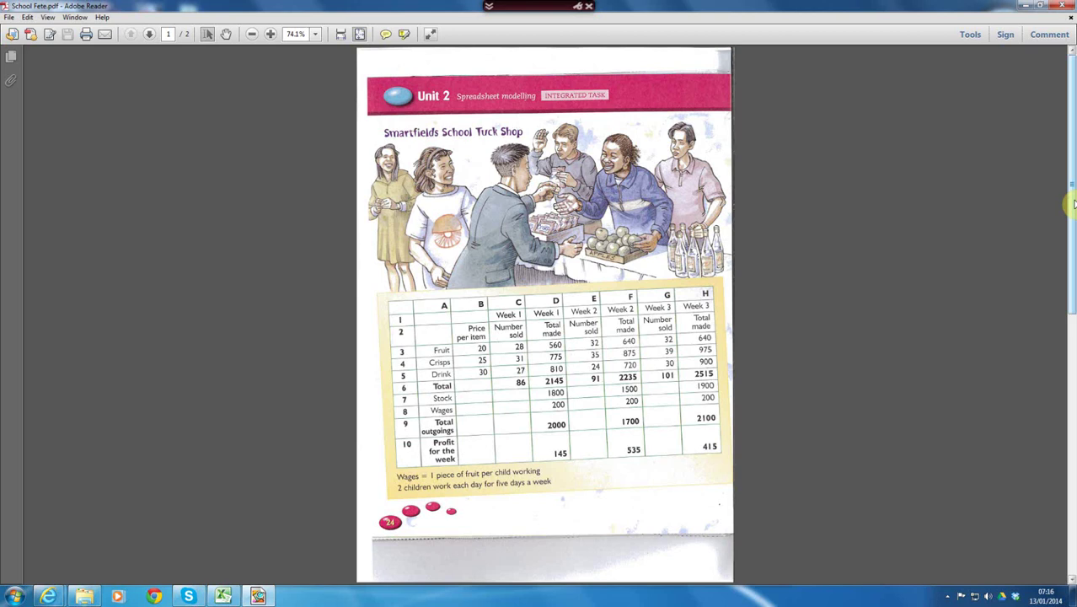
pyautogui.moveTo(1074, 205); pyautogui.dragTo(1072, 444)
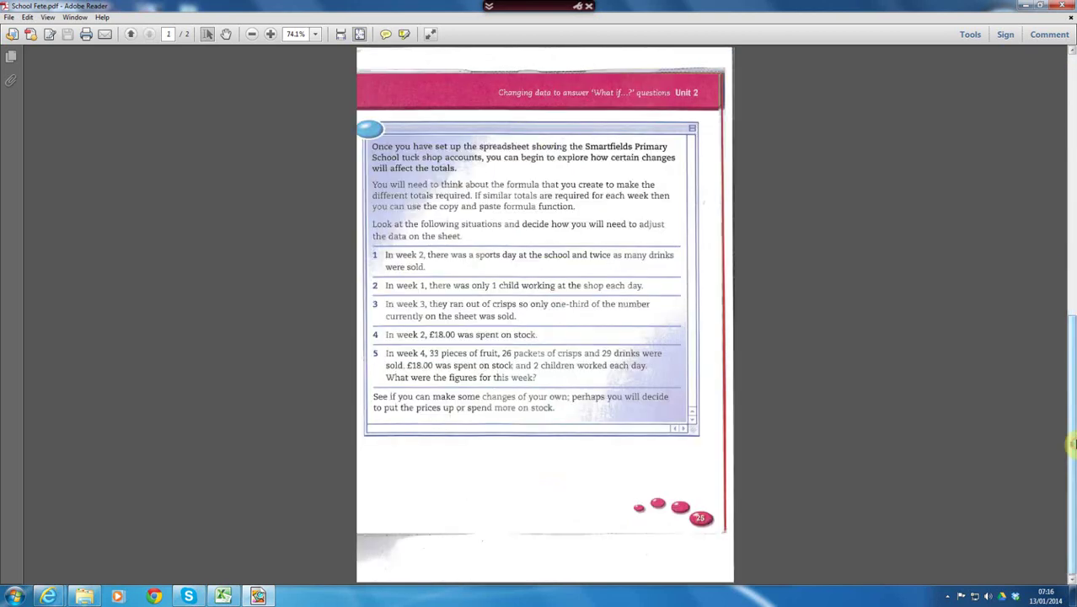
pyautogui.click(1027, 7)
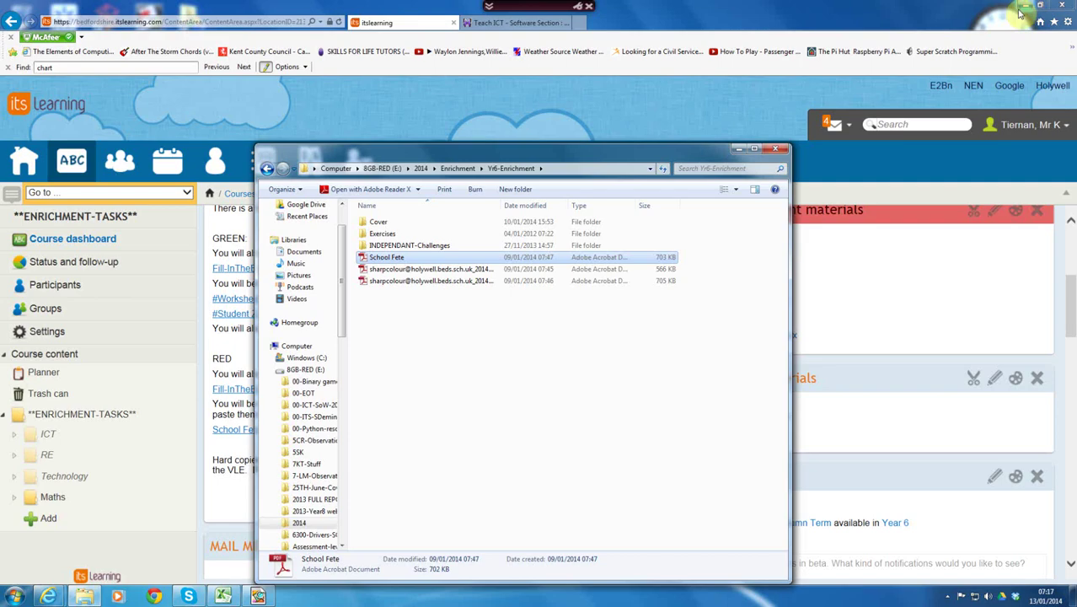
pyautogui.click(738, 151)
# Go to the Charts and graphs section of the Excel 2007 video tutorials on the Teach-ICT site
pyautogui.click(516, 23)
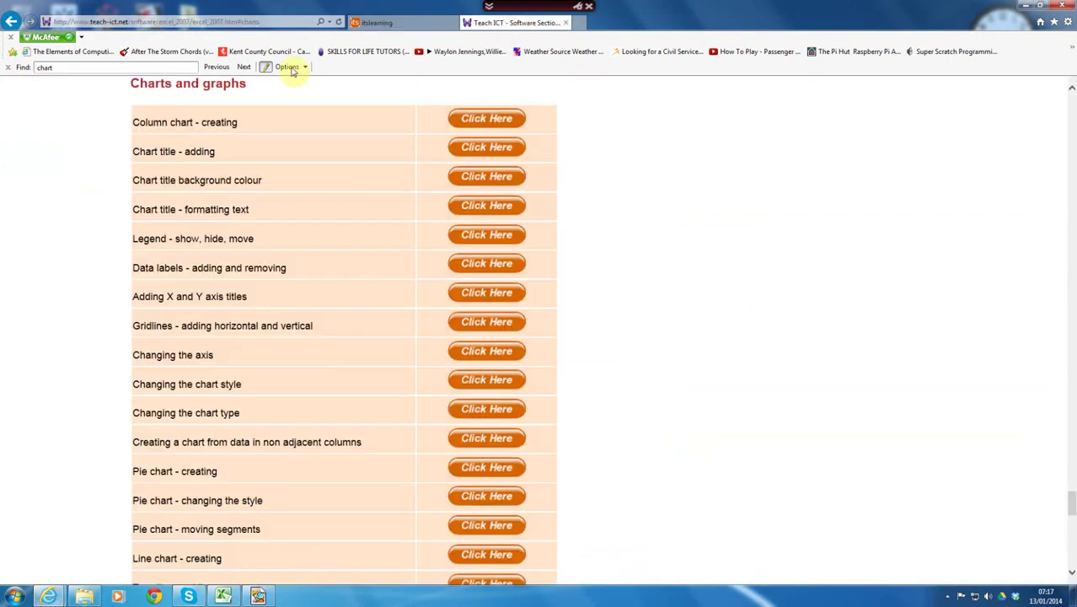
pyautogui.moveTo(1070, 505); pyautogui.dragTo(1071, 99)
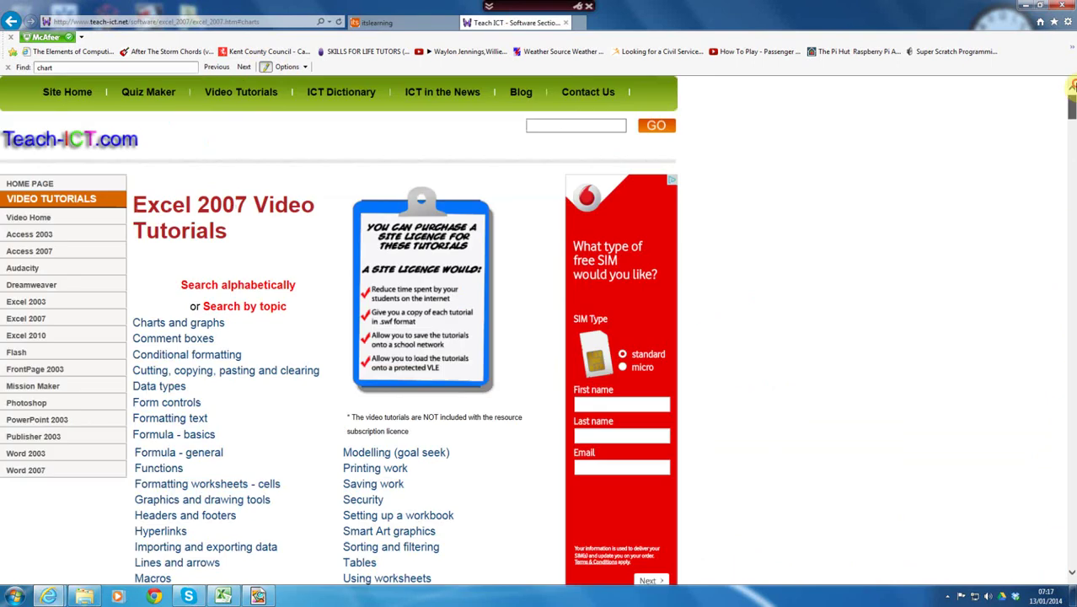
pyautogui.click(229, 96)
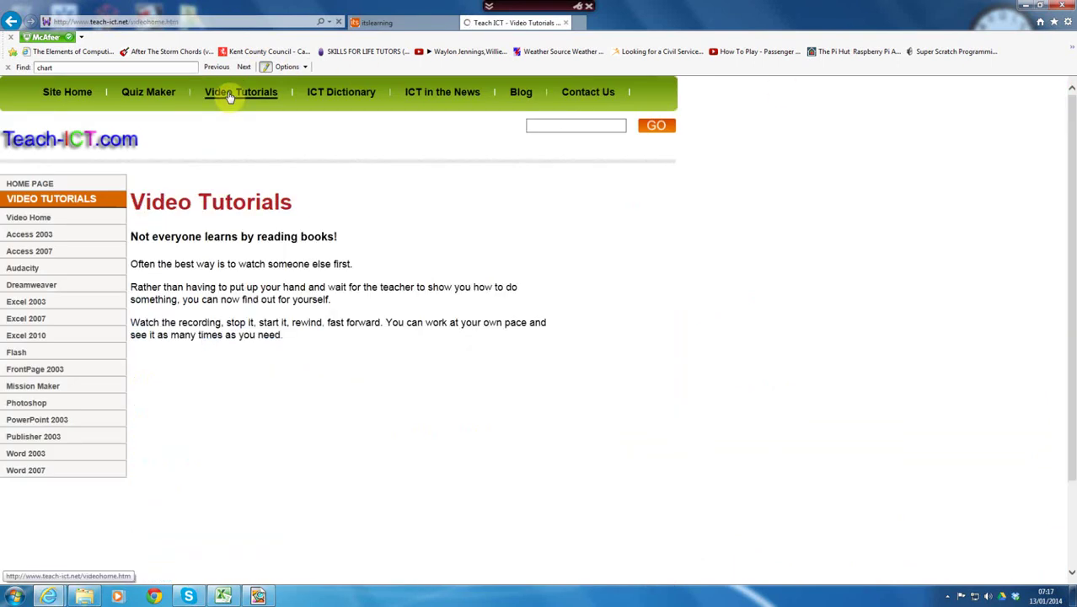
pyautogui.click(19, 321)
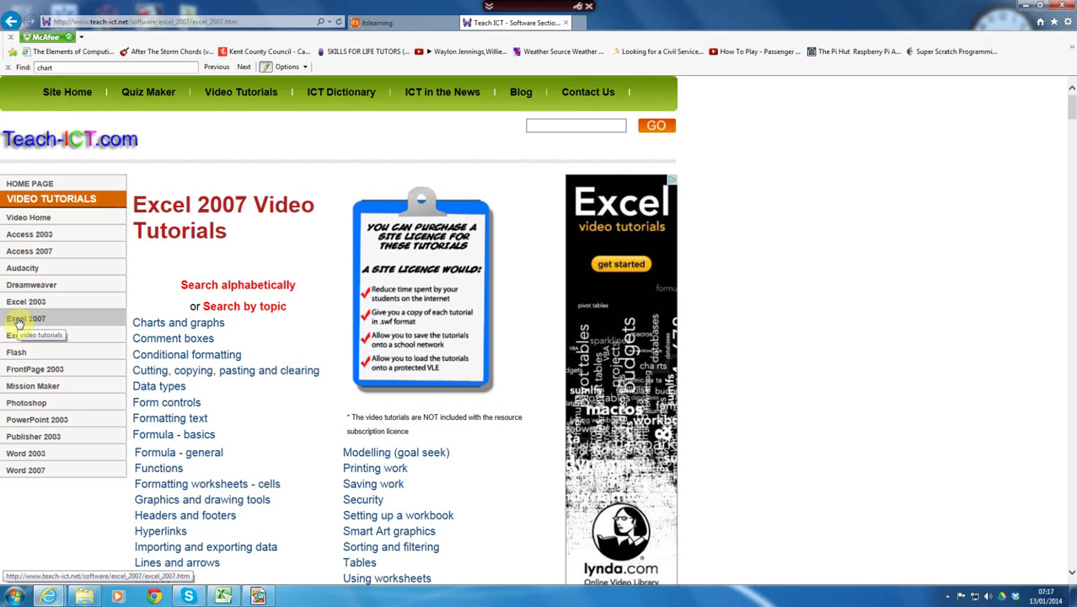
pyautogui.click(171, 325)
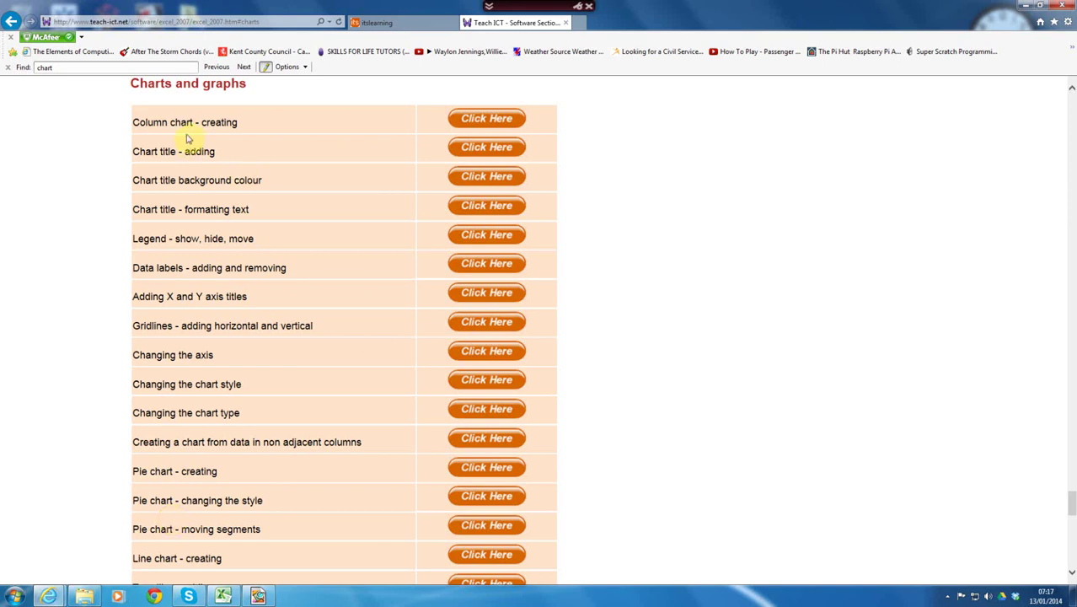
# Watch part of the tutorial on creating a column chart and close its page
pyautogui.click(500, 119)
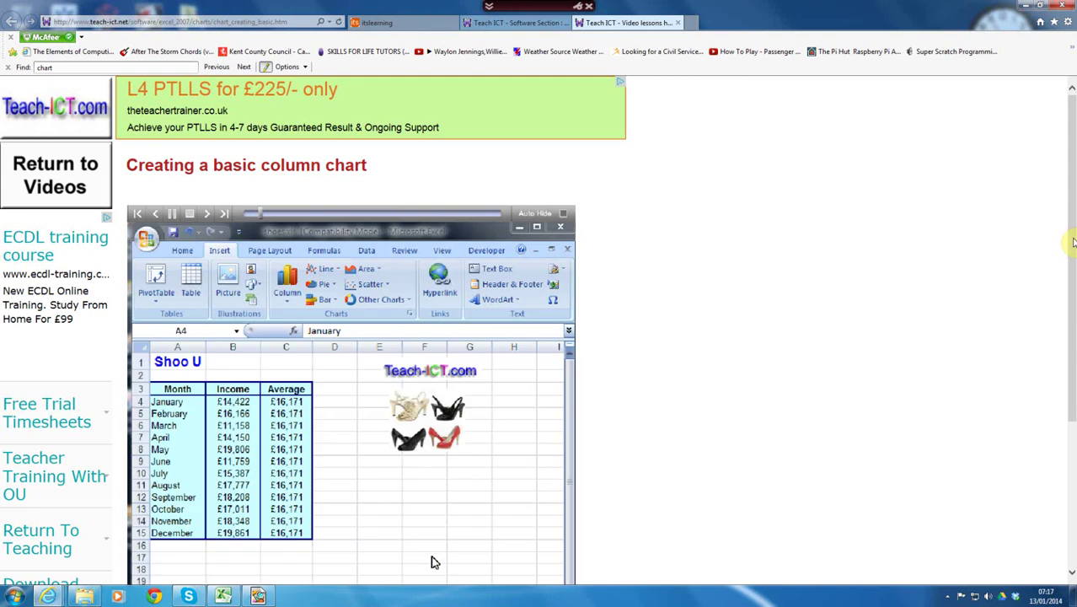
pyautogui.moveTo(1073, 241); pyautogui.dragTo(1072, 312)
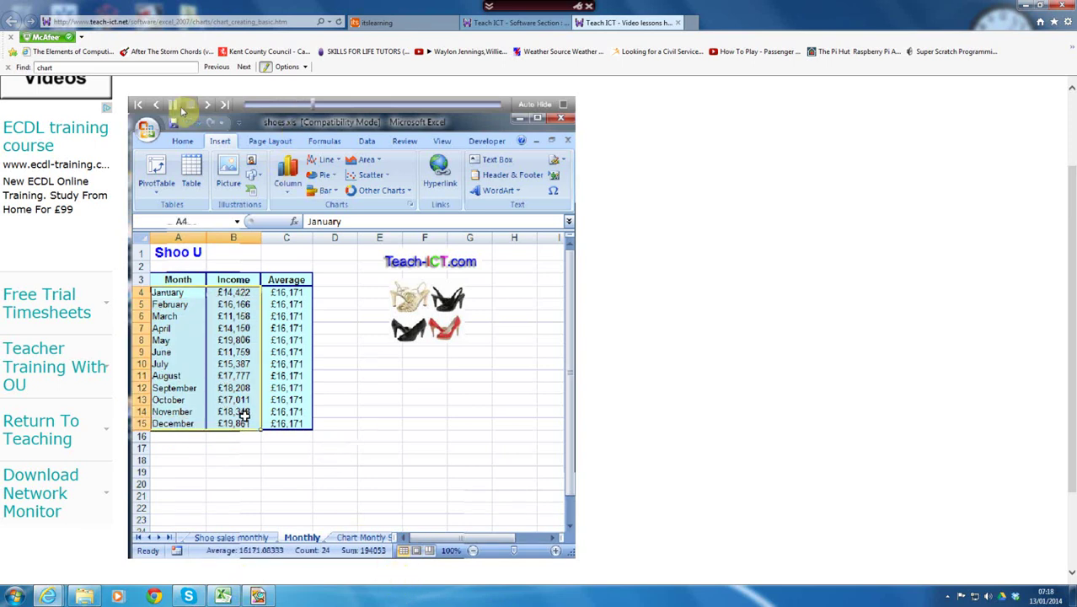
pyautogui.hotkey('ctrl', 'w')
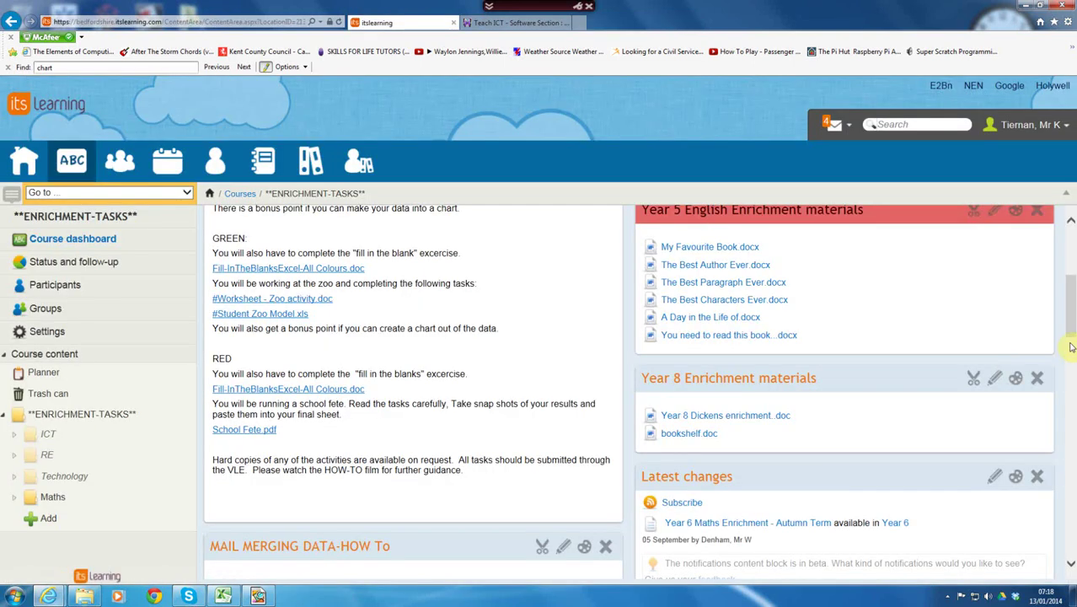
# Open the answer form of the YEAR 6 Enrichment assignment in the All Years.ho-ICT course and examine its file upload area
pyautogui.scroll(4, 1074, 323)
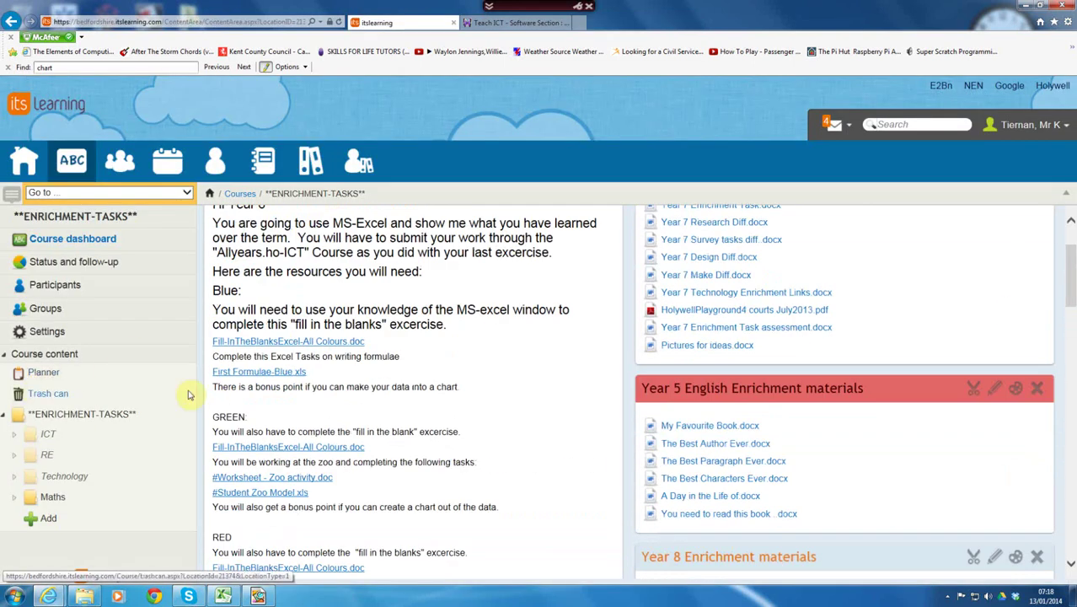
pyautogui.click(186, 193)
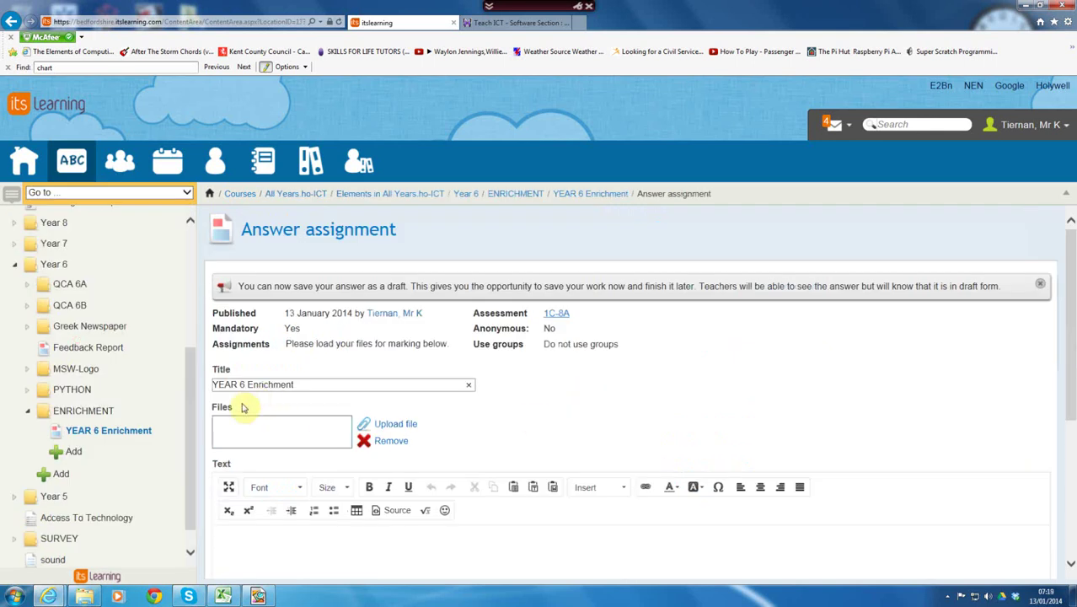
pyautogui.scroll(-1, 1074, 340)
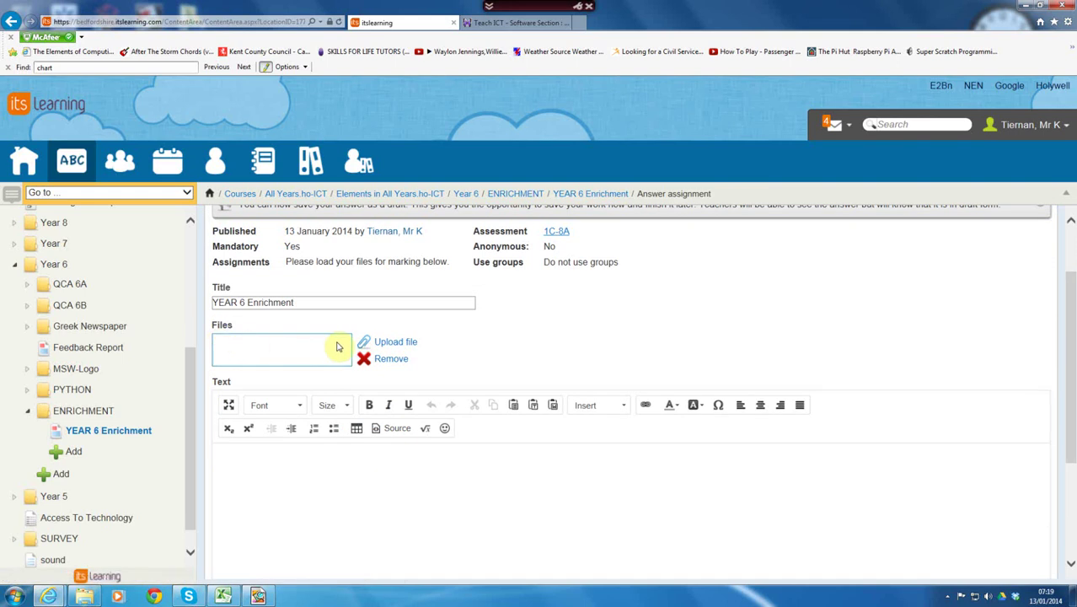
pyautogui.scroll(1, 1070, 349)
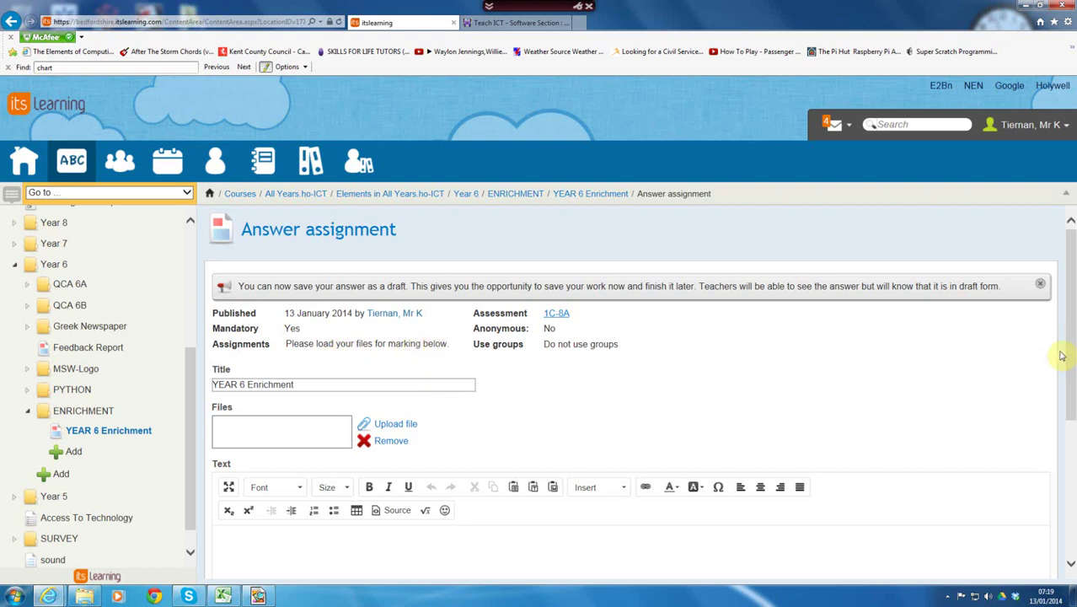
# Examine the assignment's answer text area and its options for saving a draft or submitting
pyautogui.moveTo(1071, 352); pyautogui.dragTo(1072, 426)
pyautogui.scroll(-1, 657, 434)
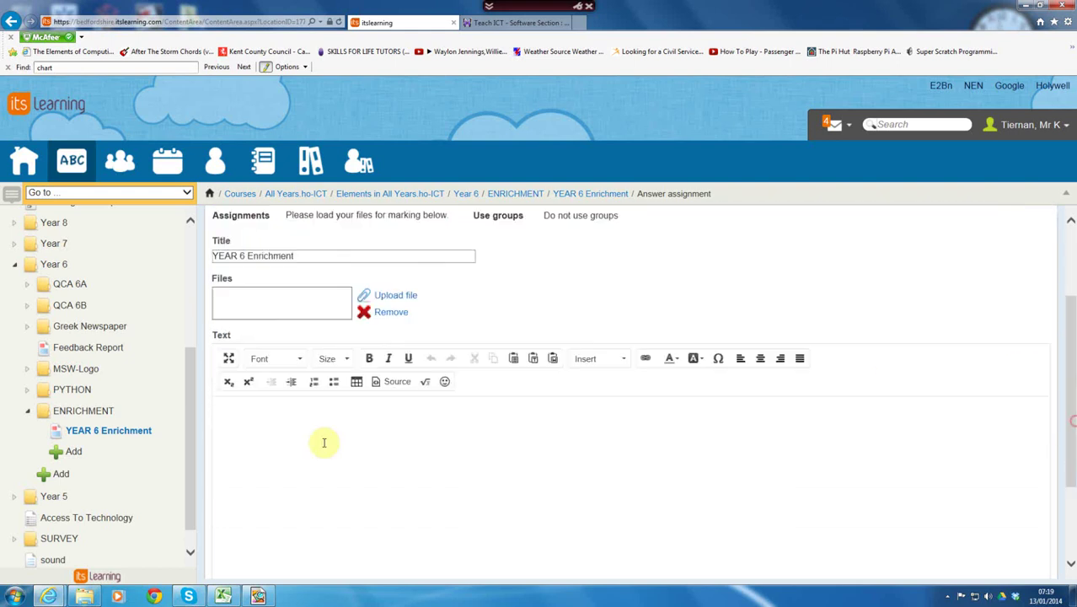
pyautogui.click(239, 418)
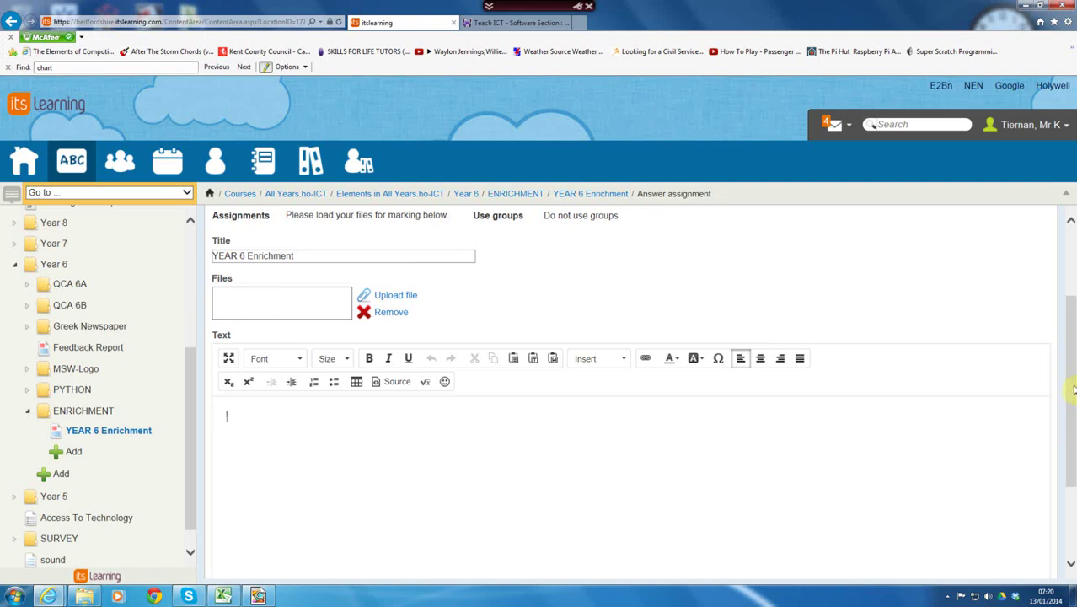
pyautogui.moveTo(1074, 388); pyautogui.dragTo(1073, 457)
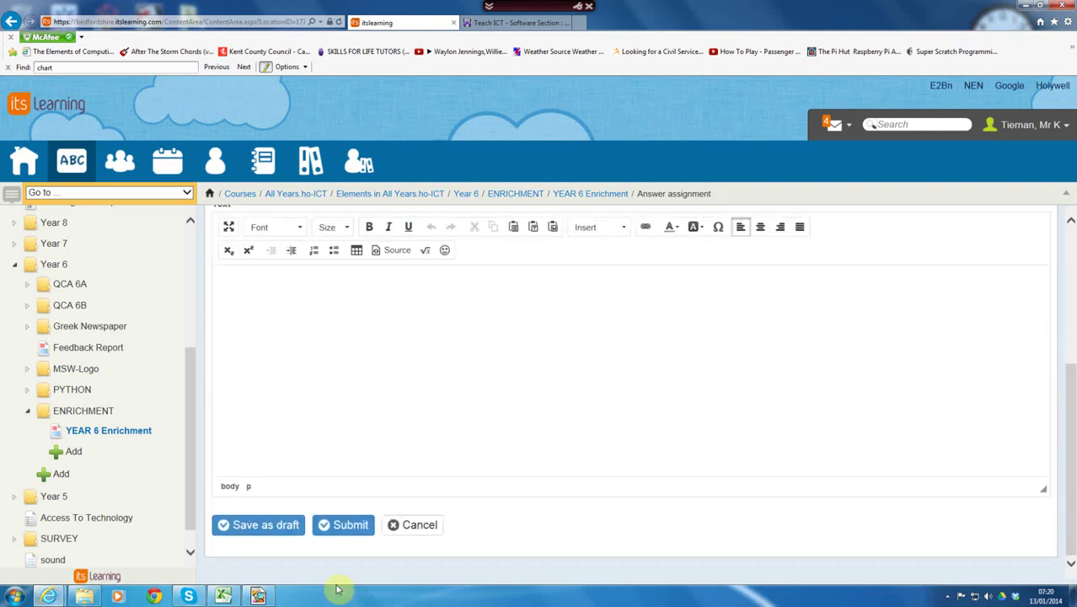